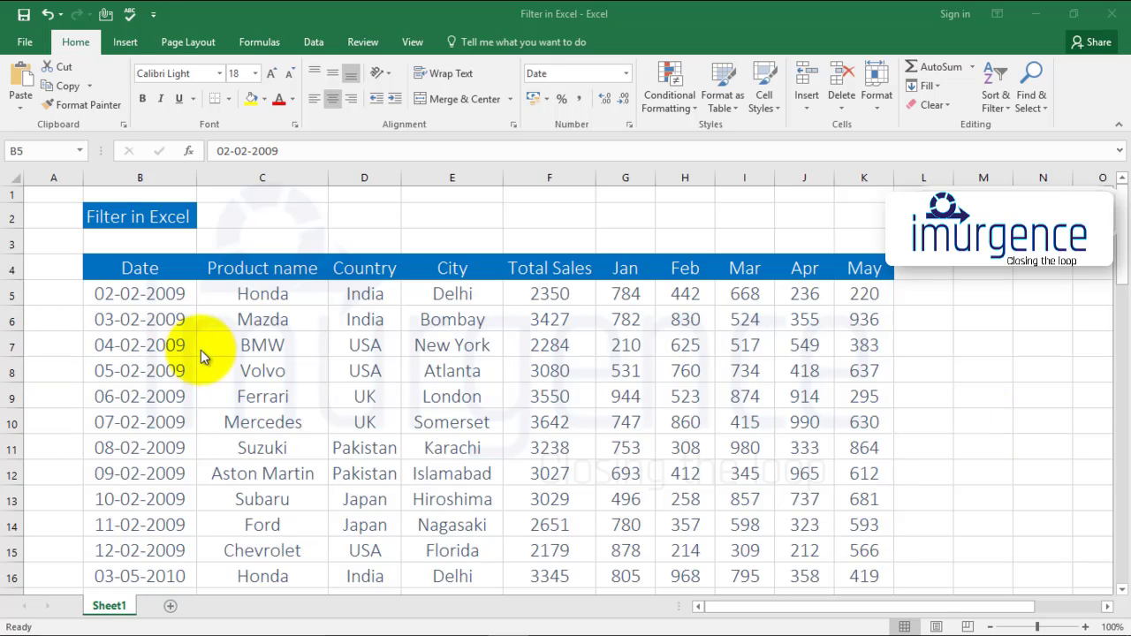
# - Examine the sales table from its header row down through the Date column, checking that its records are continuous
pyautogui.scroll(-11, 200, 356)
pyautogui.scroll(-6, 335, 424)
pyautogui.scroll(18, 340, 431)
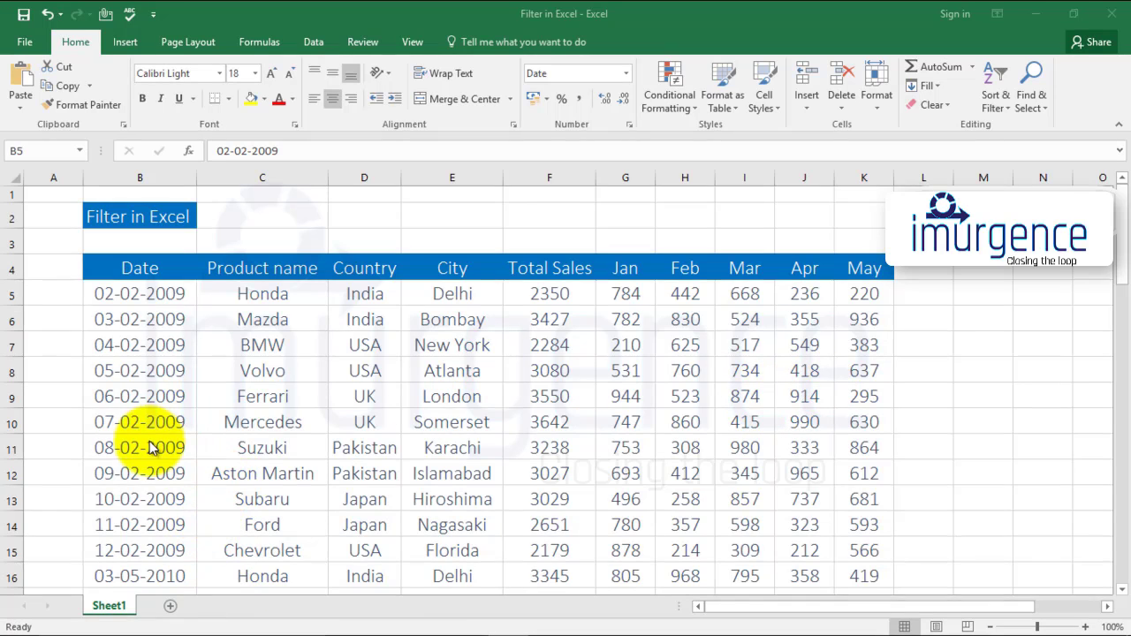
pyautogui.click(110, 263)
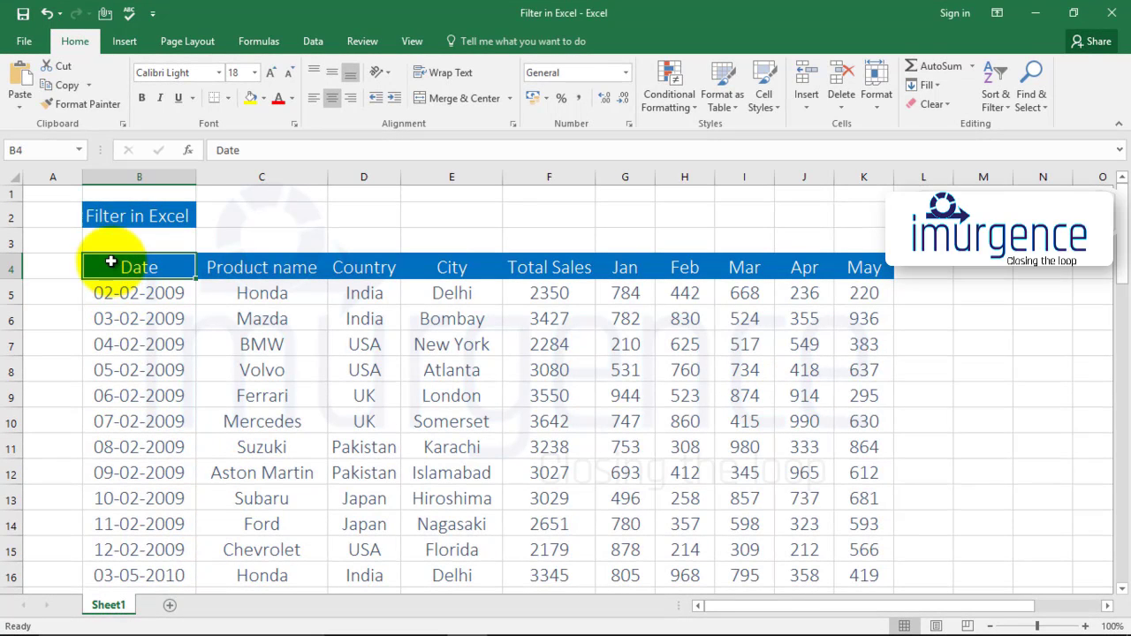
pyautogui.press('Down')
pyautogui.press('Down')
pyautogui.press('Down')
pyautogui.press('Down')
pyautogui.press('Down')
pyautogui.press('Down')
pyautogui.press('Down')
pyautogui.press('Down')
pyautogui.press('Down')
pyautogui.press('Down')
pyautogui.press('Down')
pyautogui.press('Down')
pyautogui.press('Down')
pyautogui.press('Down')
pyautogui.press('Down')
pyautogui.press('Down')
pyautogui.press('Down')
pyautogui.press('Down')
pyautogui.press('Down')
pyautogui.press('Down')
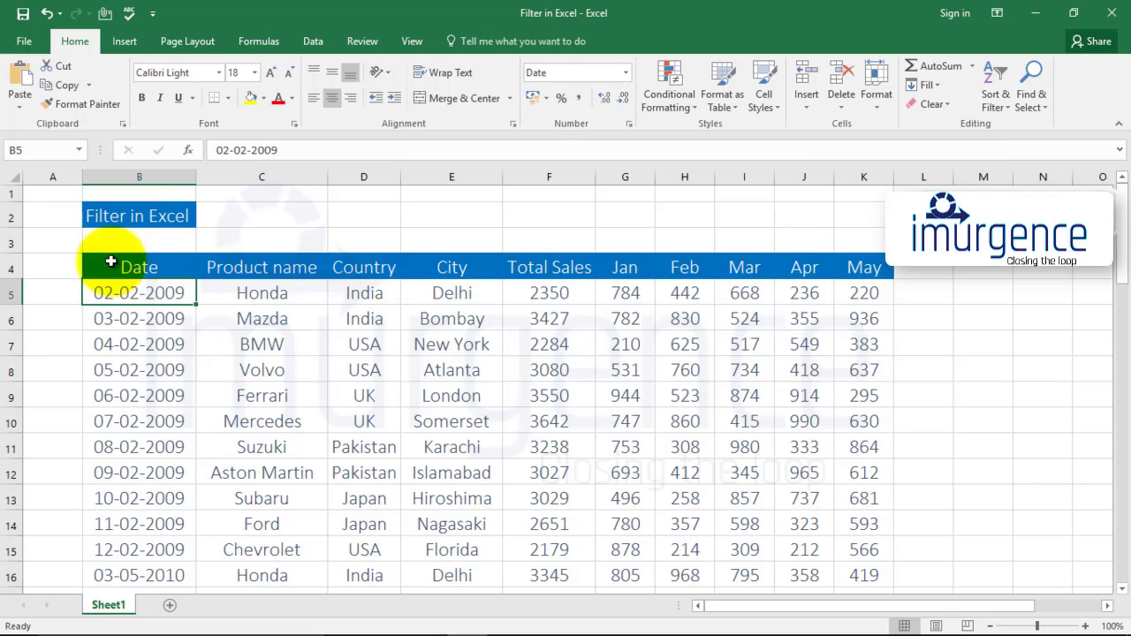
pyautogui.press('Down')
pyautogui.press('Down')
pyautogui.press('Down')
pyautogui.press('Down')
pyautogui.press('Down')
pyautogui.press('Down')
pyautogui.press('Down')
pyautogui.press('Down')
pyautogui.press('Down')
pyautogui.press('Down')
pyautogui.press('Down')
pyautogui.press('Down')
pyautogui.press('Down')
pyautogui.press('Down')
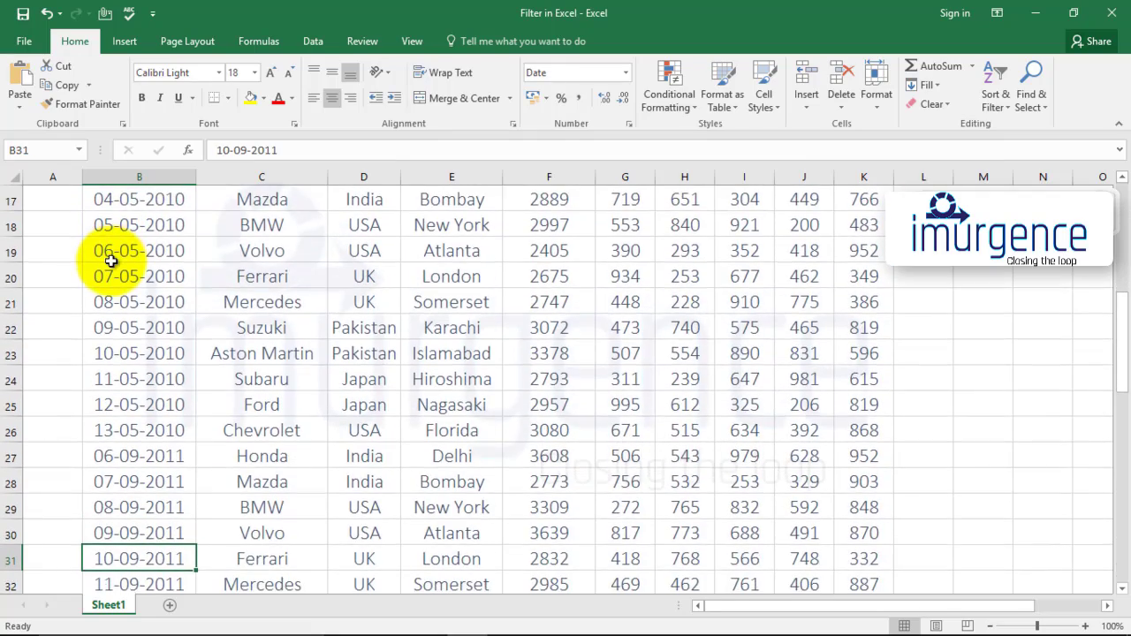
pyautogui.press('Down')
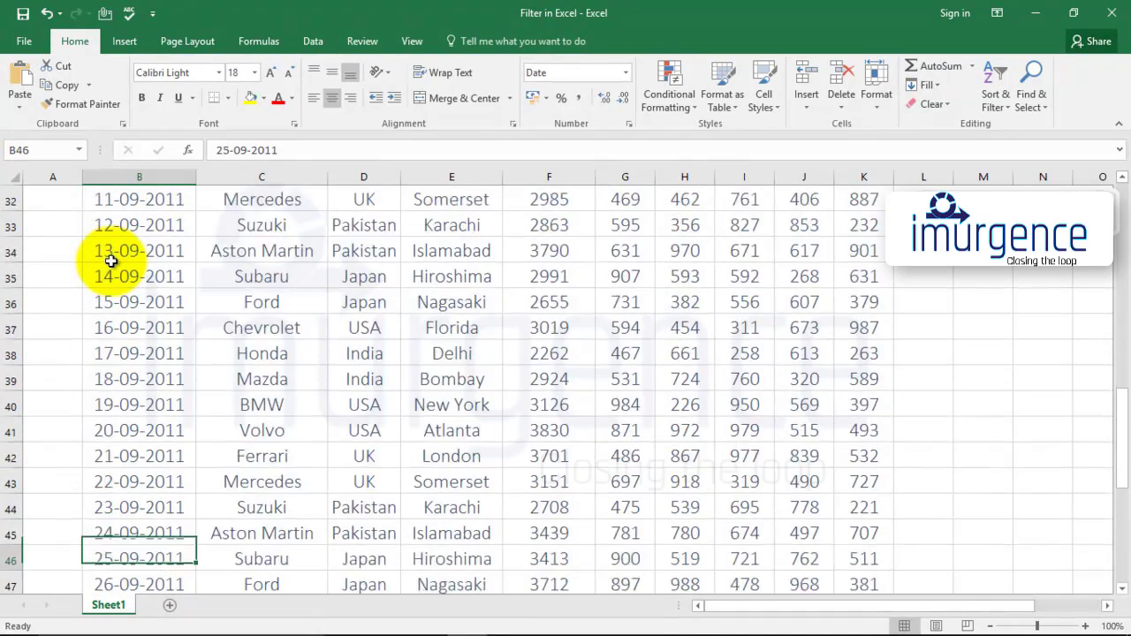
pyautogui.press('Down')
pyautogui.press('Down')
pyautogui.press('Down')
# - Clear the contents of row 44, the record dated 23-09-2011, and undo that deletion
pyautogui.press('Up')
pyautogui.press('Up')
pyautogui.press('Up')
pyautogui.press('Up')
pyautogui.hotkey('shift', 'space')
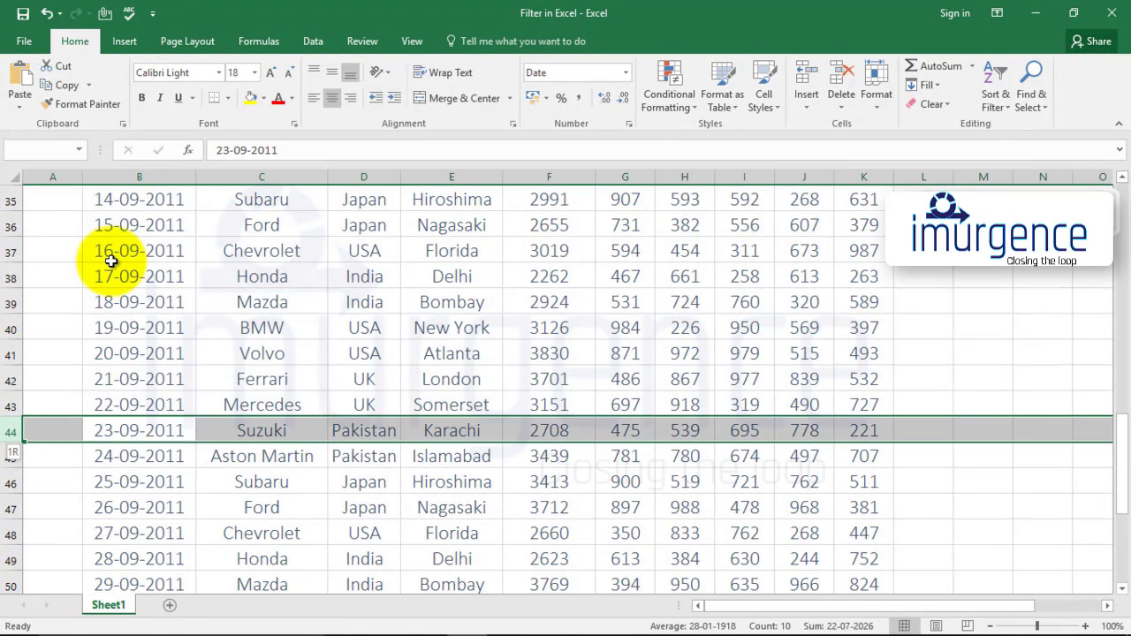
pyautogui.press('Delete')
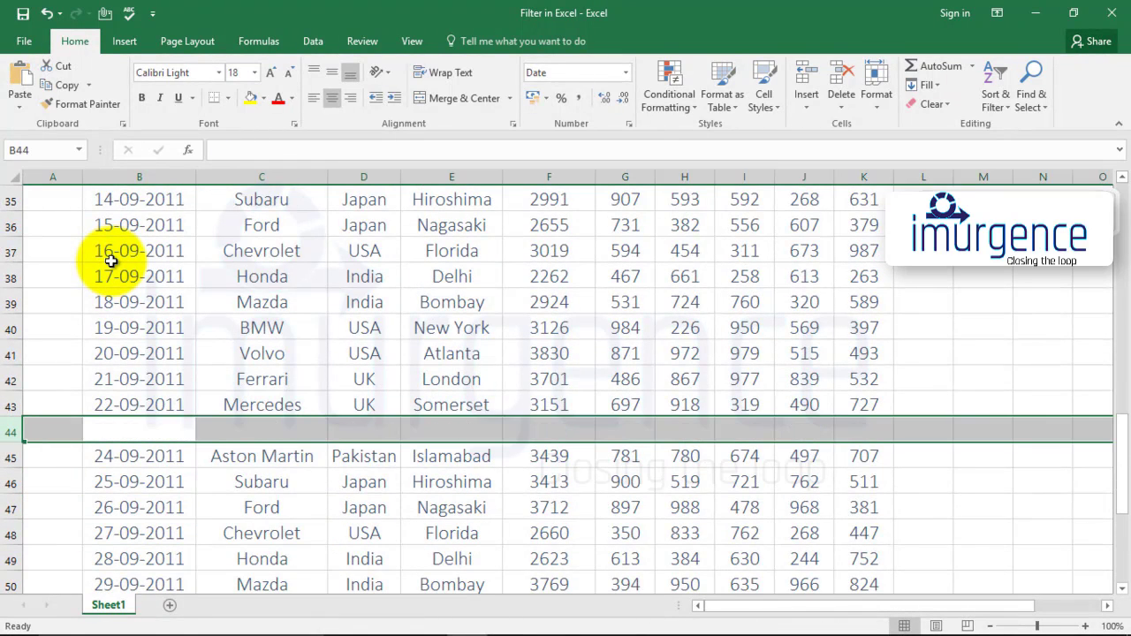
pyautogui.press('Right')
pyautogui.press('Left')
pyautogui.press('Up')
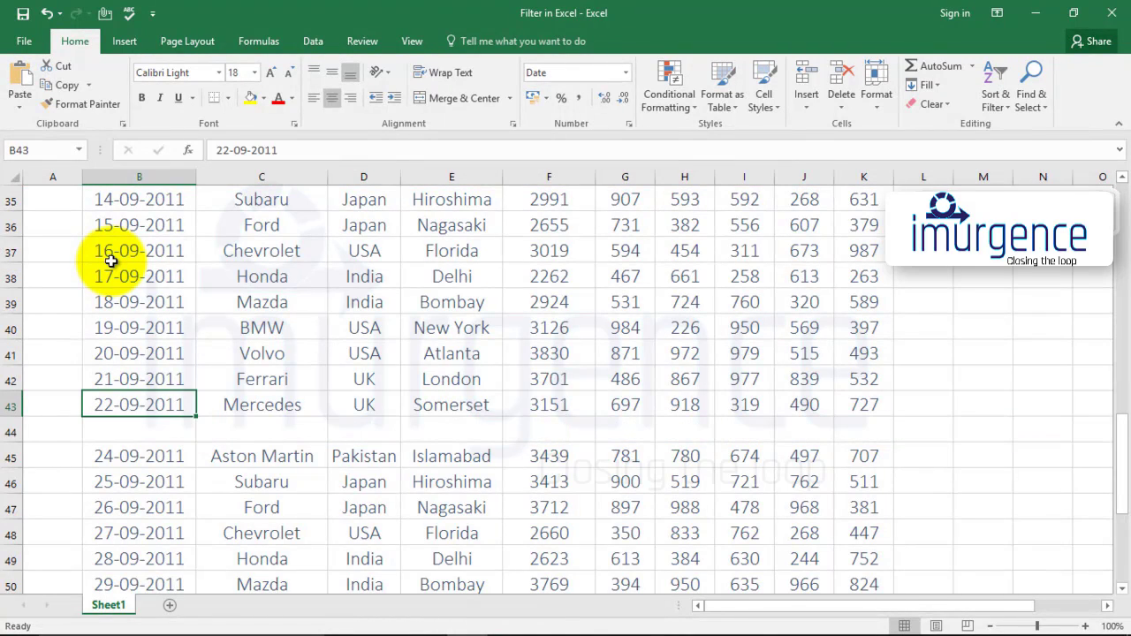
pyautogui.press('Down')
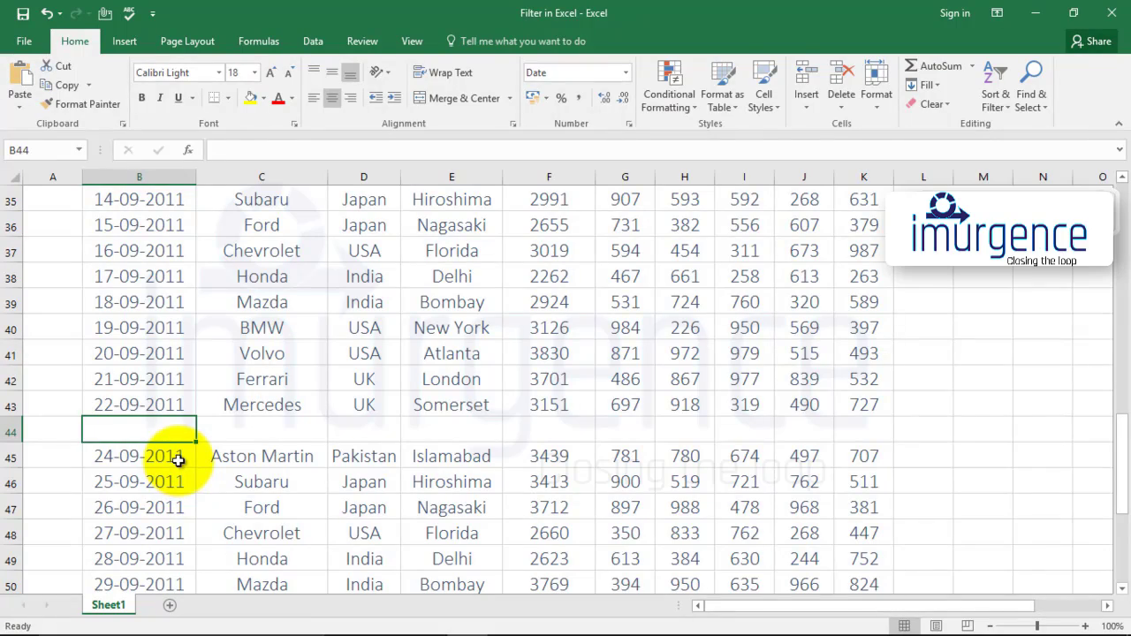
pyautogui.hotkey('ctrl', 'z')
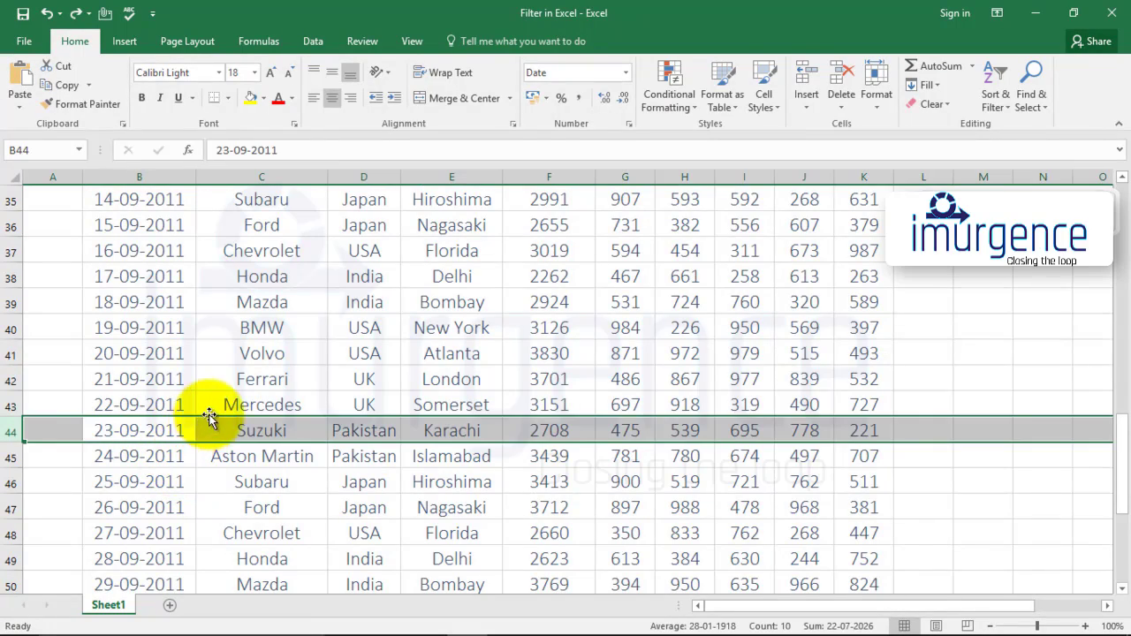
# - Add filters to the table's header row in B4:K4, from Date to May
pyautogui.scroll(-6, 220, 416)
pyautogui.scroll(6, 228, 411)
pyautogui.scroll(11, 228, 411)
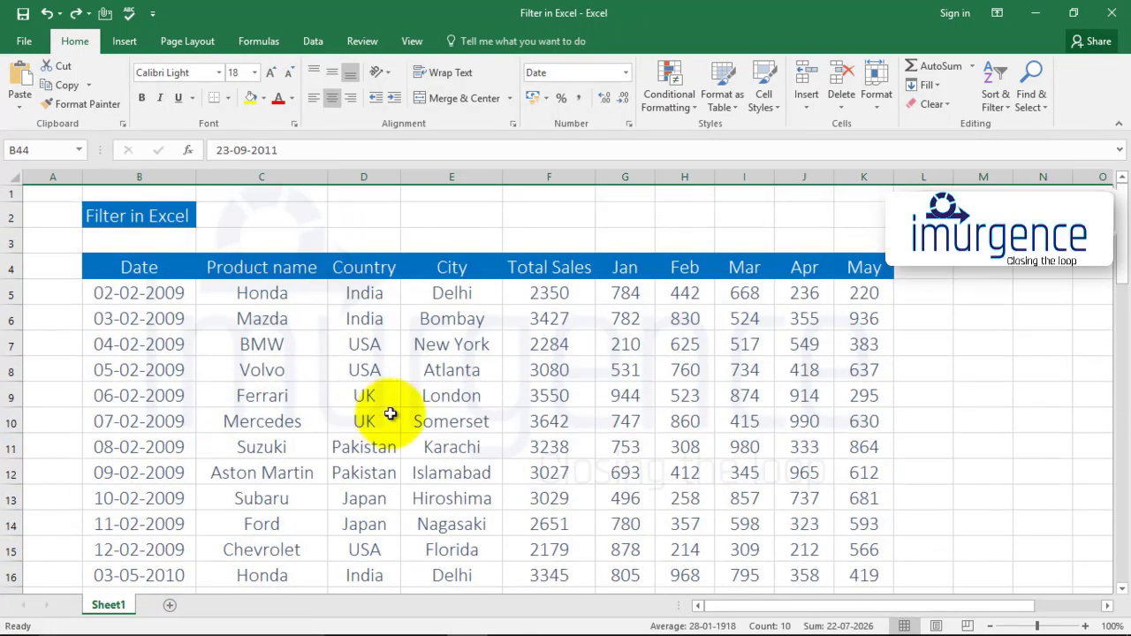
pyautogui.click(364, 421)
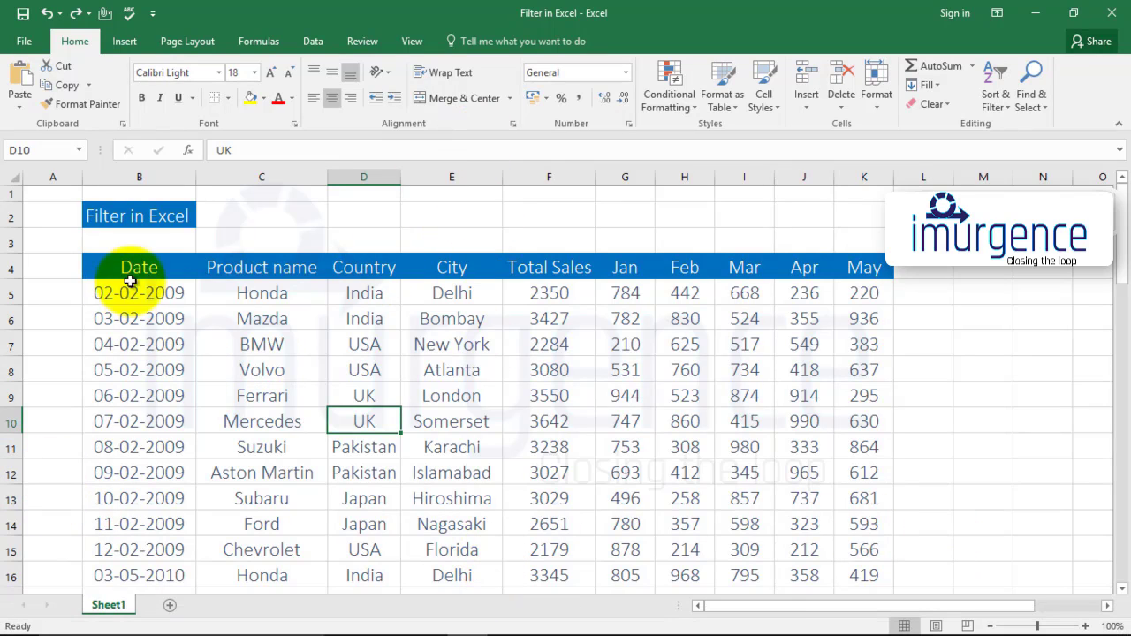
pyautogui.moveTo(127, 271); pyautogui.dragTo(864, 276)
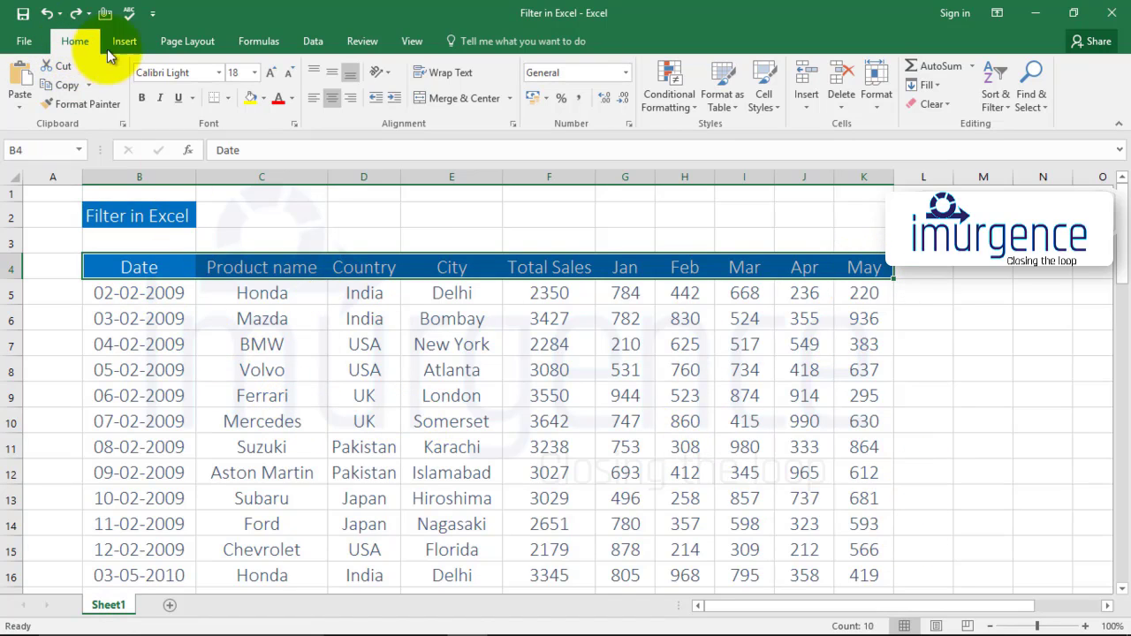
pyautogui.click(998, 100)
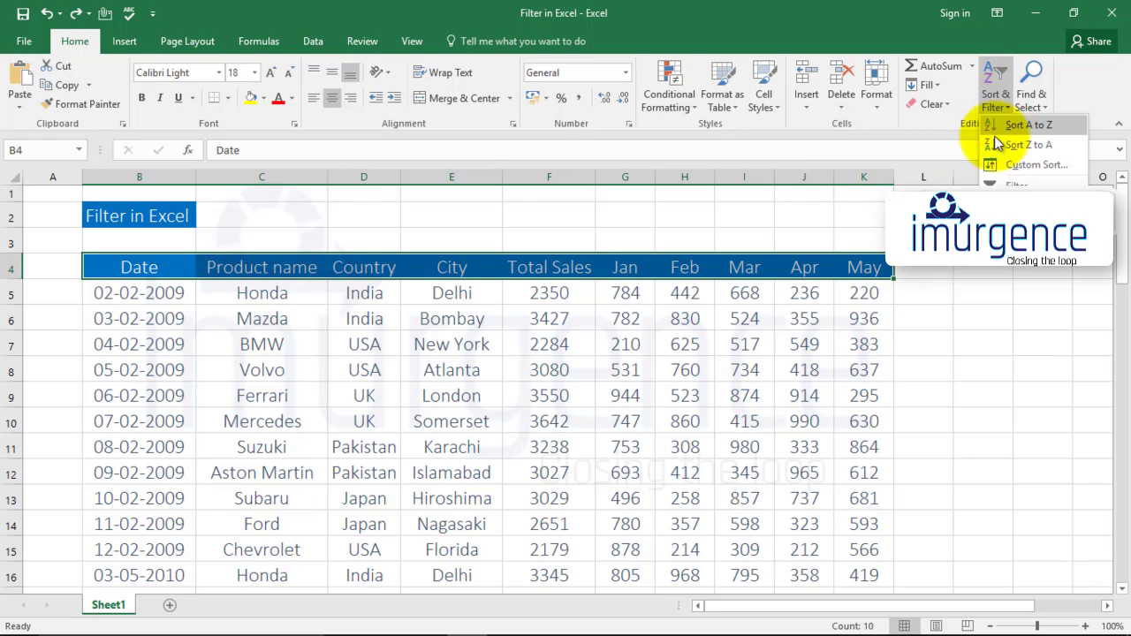
pyautogui.click(1016, 185)
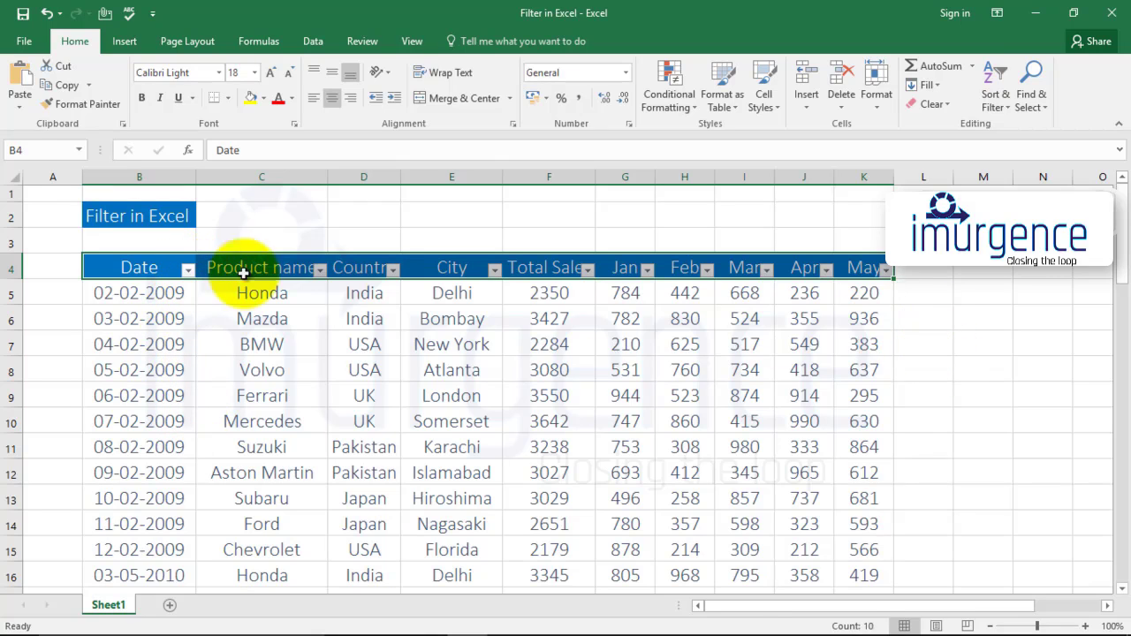
pyautogui.click(549, 237)
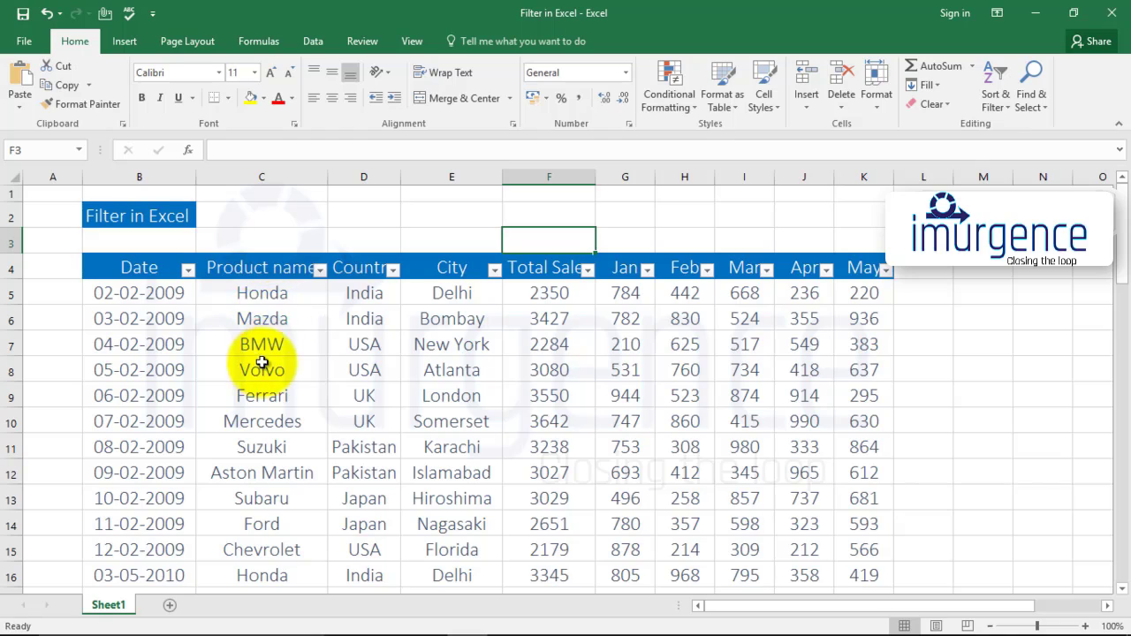
# - Filter the Product name column to show only BMW
pyautogui.click(319, 270)
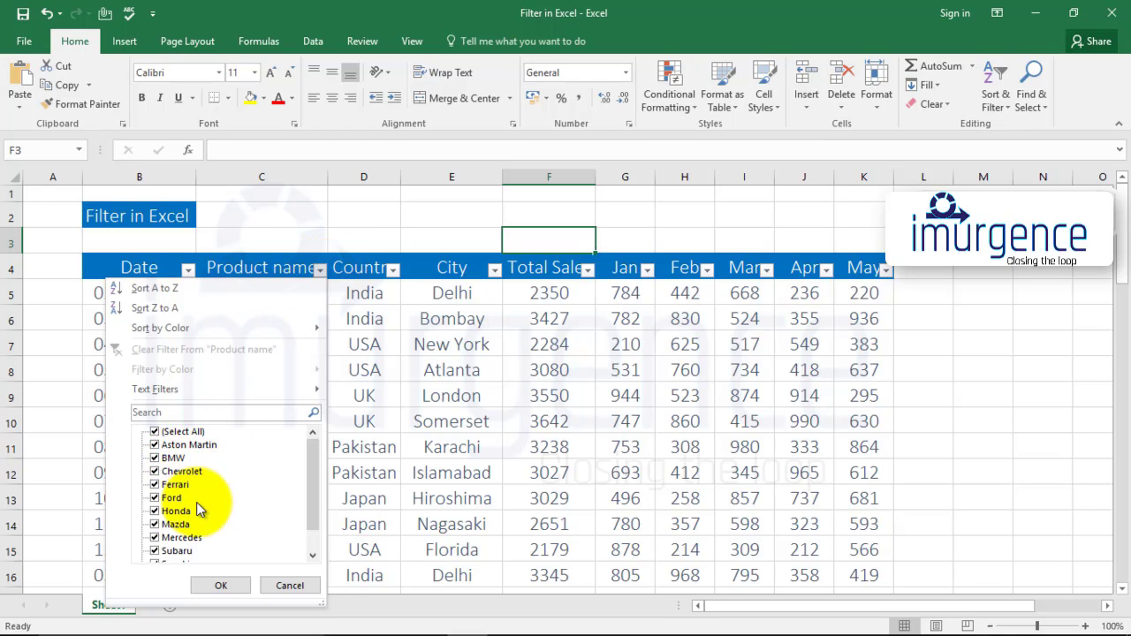
pyautogui.scroll(-1, 196, 503)
pyautogui.scroll(1, 224, 521)
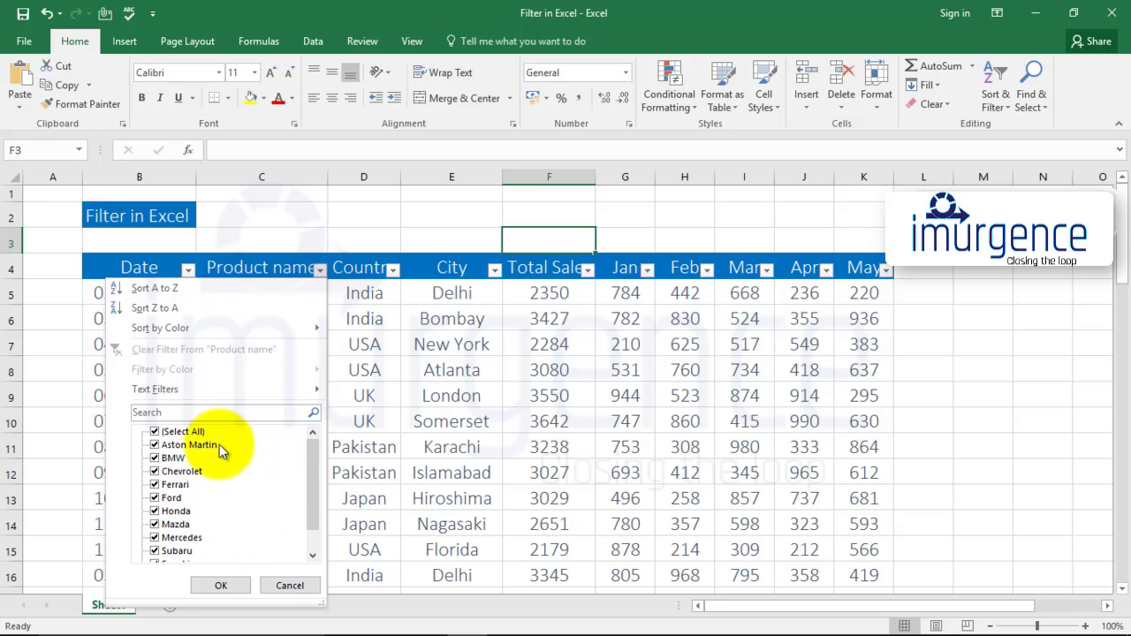
pyautogui.click(196, 433)
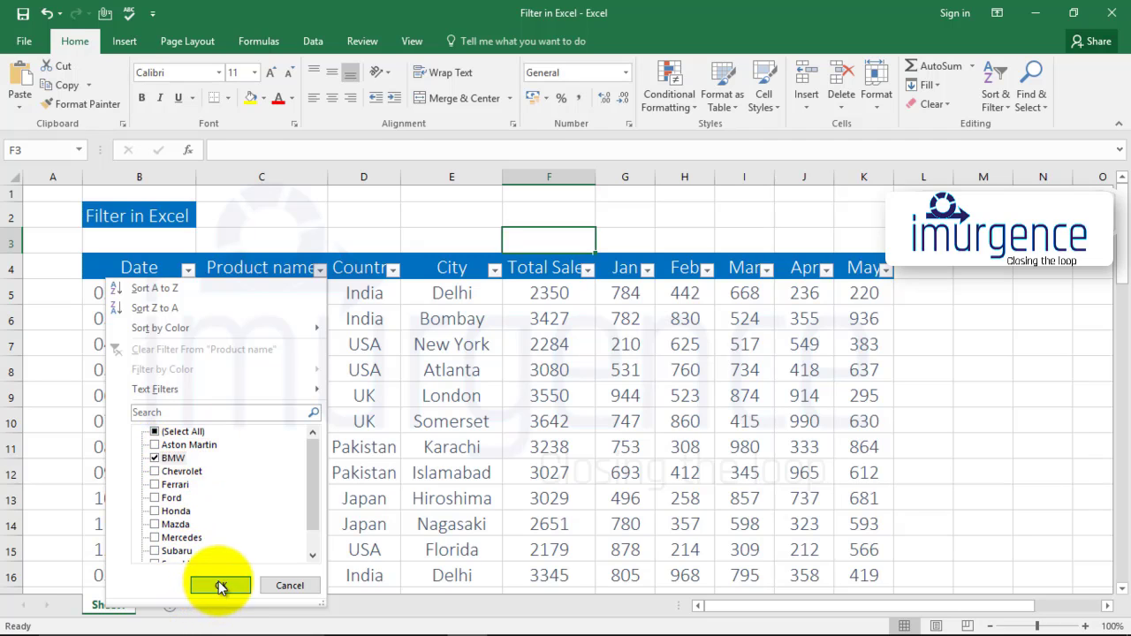
pyautogui.click(221, 585)
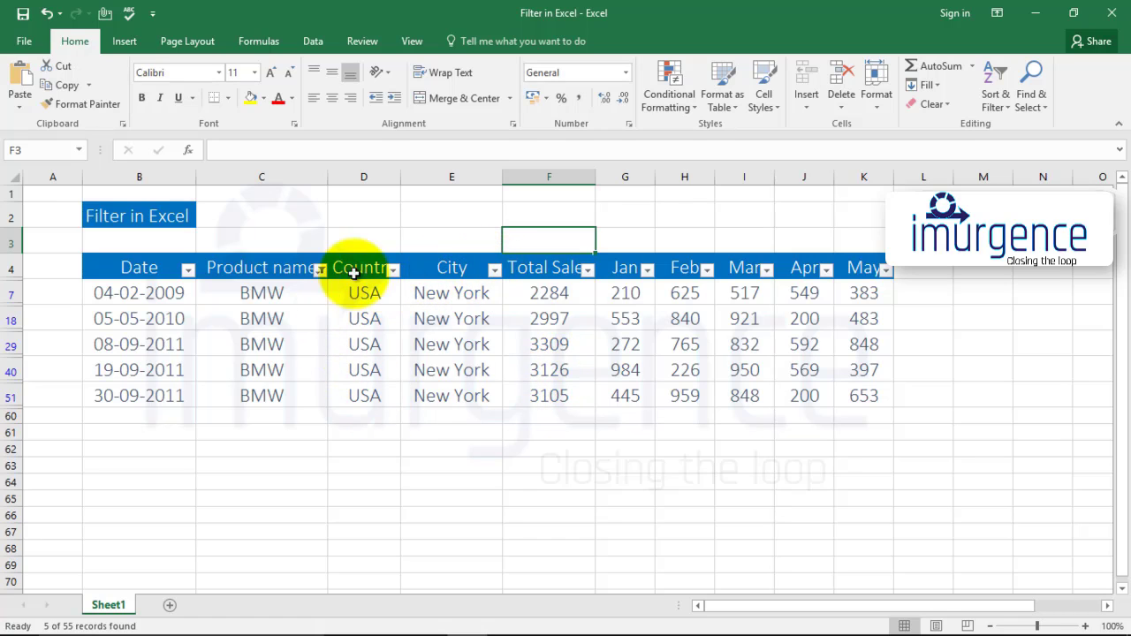
# - Check the City column's filter values without changing them, and filter the Jan column to show only 210 and 272
pyautogui.click(494, 271)
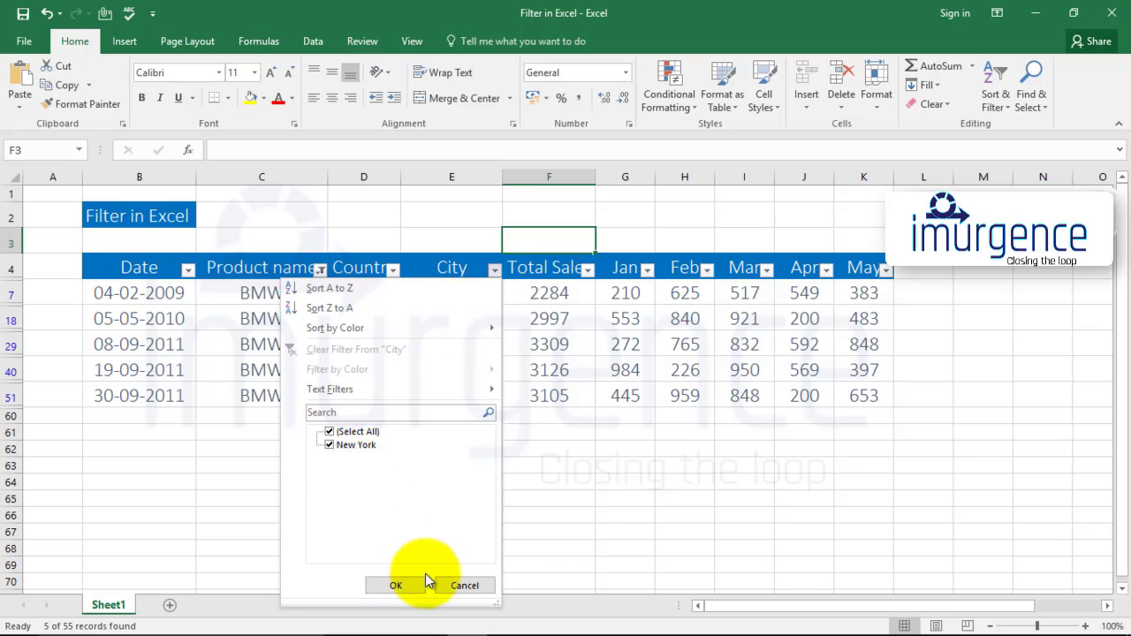
pyautogui.click(463, 586)
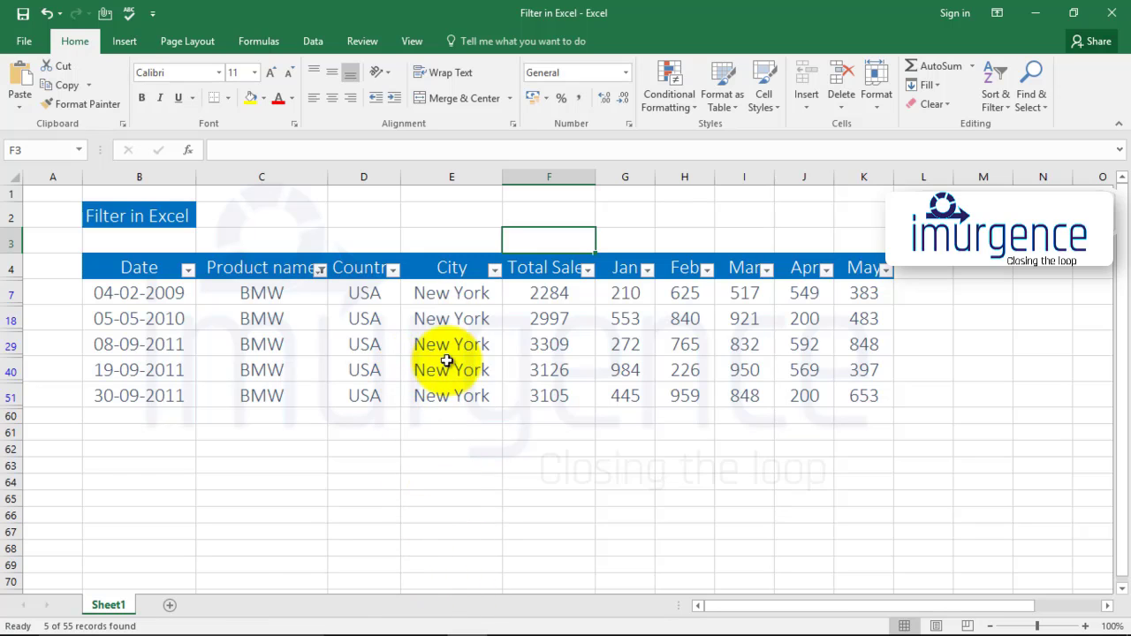
pyautogui.click(646, 272)
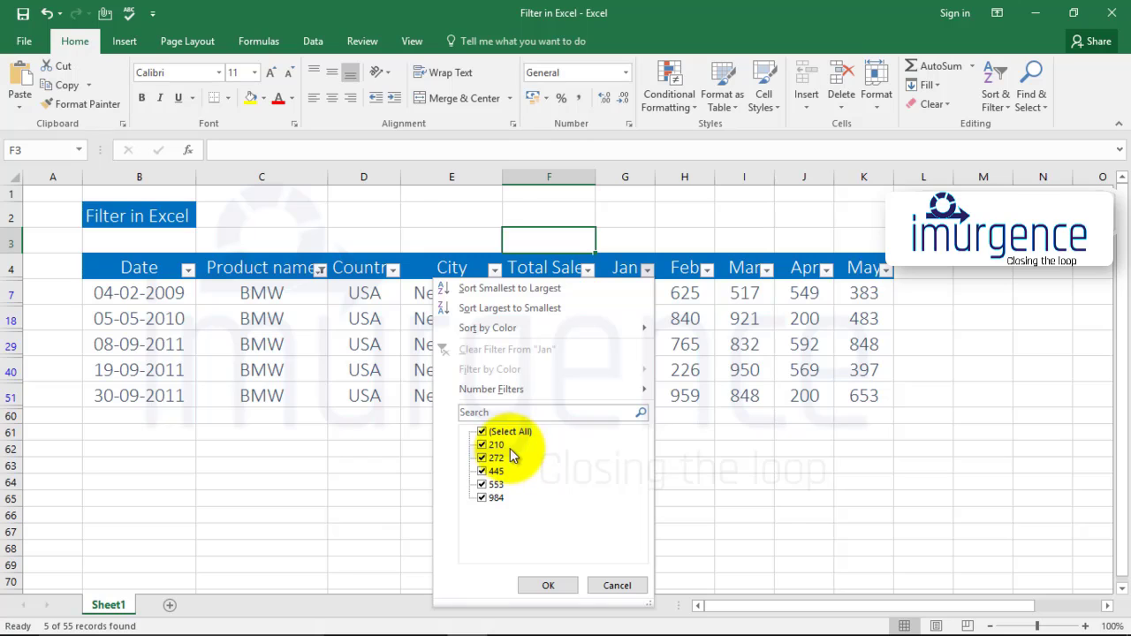
pyautogui.click(481, 484)
pyautogui.click(481, 497)
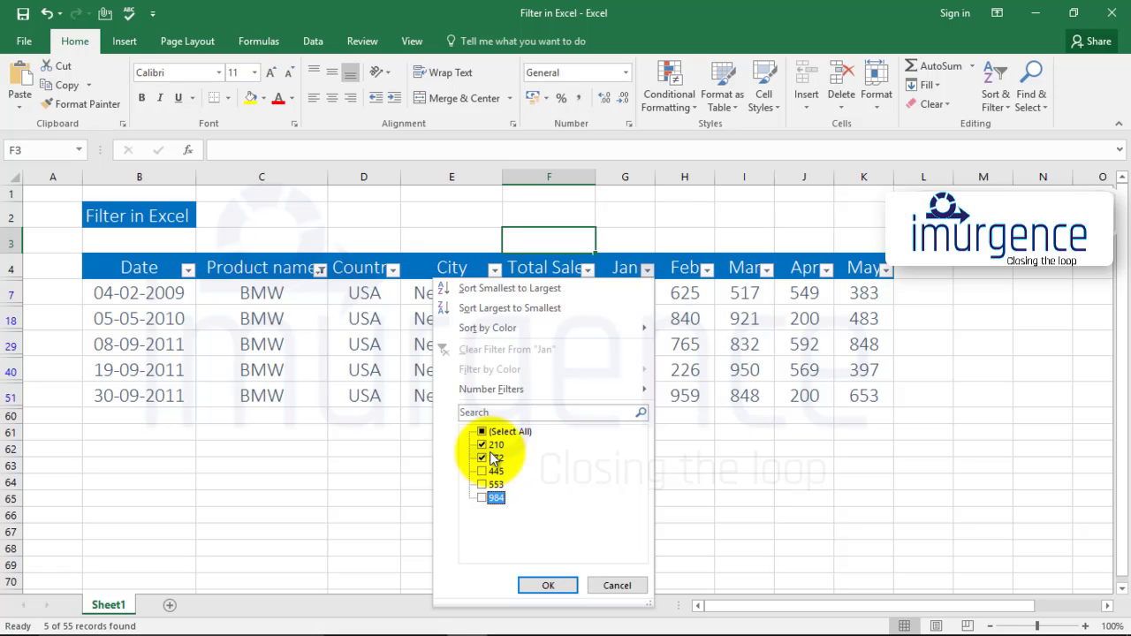
pyautogui.click(540, 583)
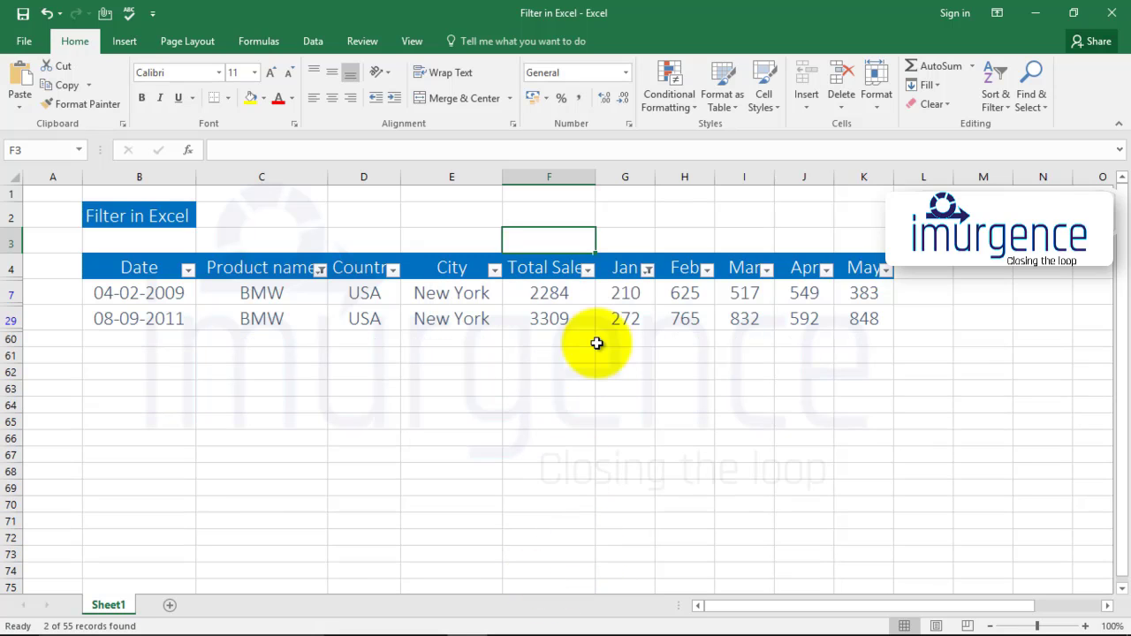
# - Reselect all values in the Jan column's filter to remove its restriction
pyautogui.click(647, 272)
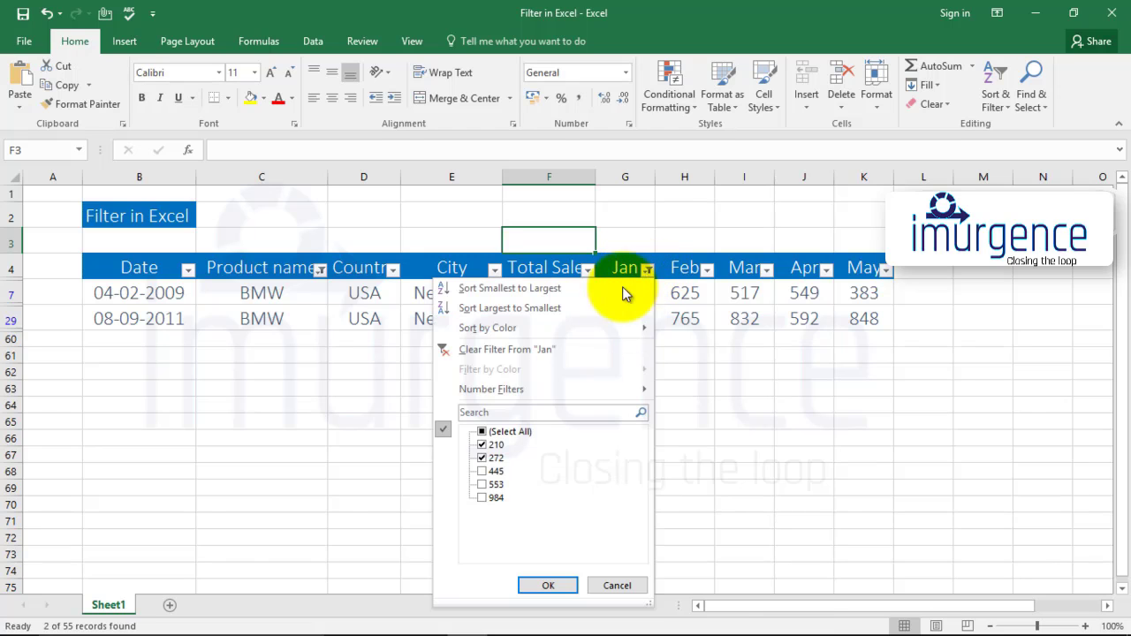
pyautogui.click(482, 431)
pyautogui.click(547, 586)
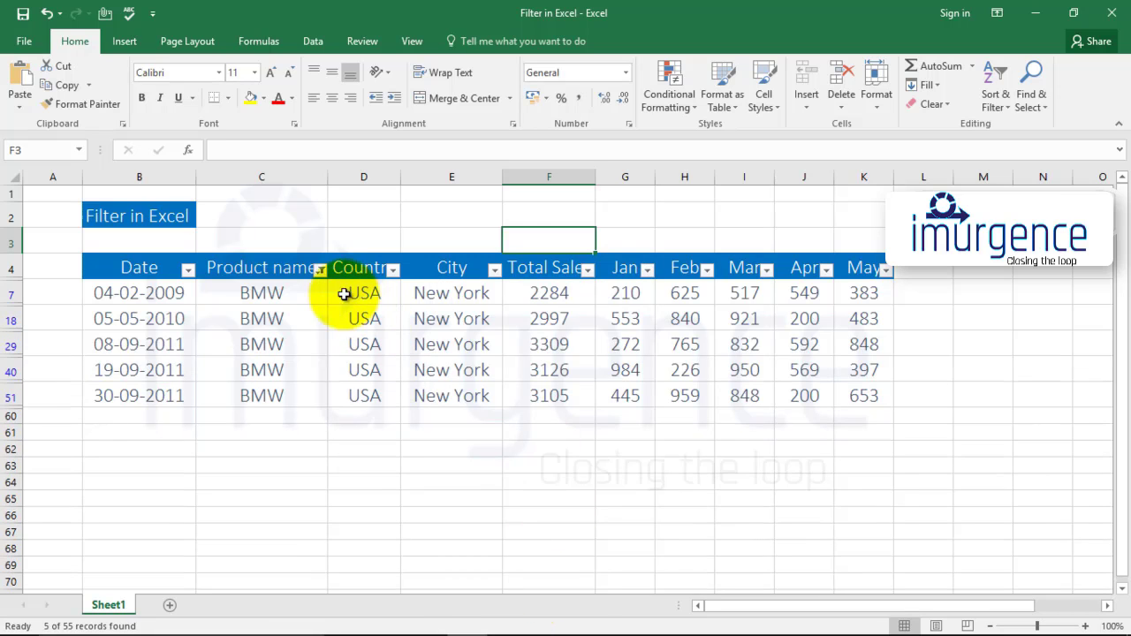
# - Reselect all products in the Product name filter so the whole table is listed
pyautogui.click(320, 269)
pyautogui.click(181, 431)
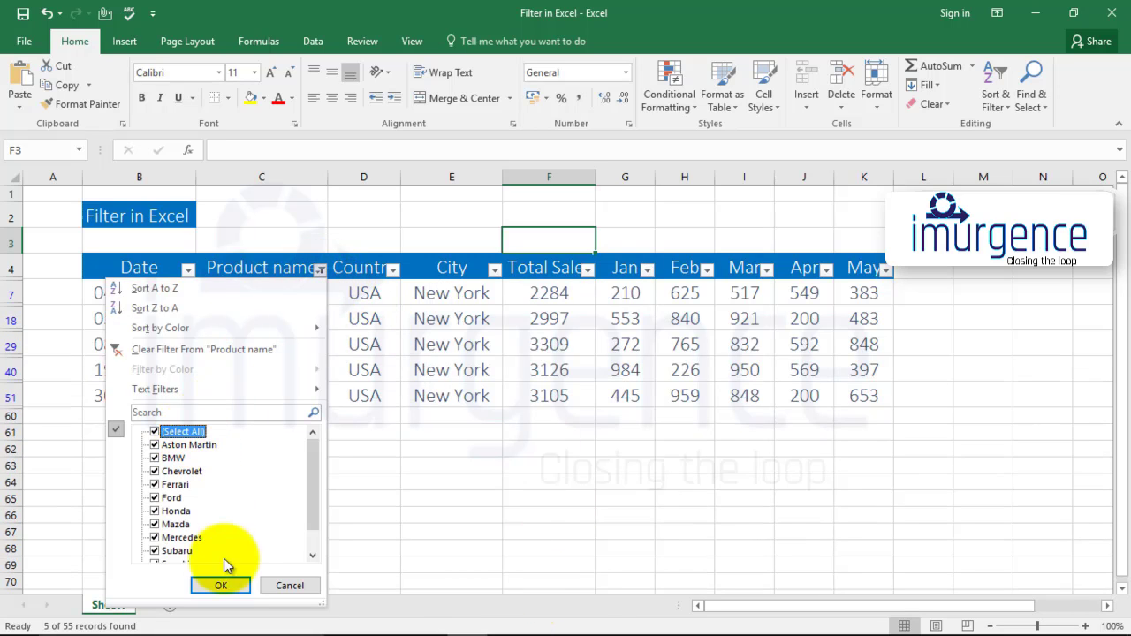
pyautogui.click(221, 584)
pyautogui.click(318, 268)
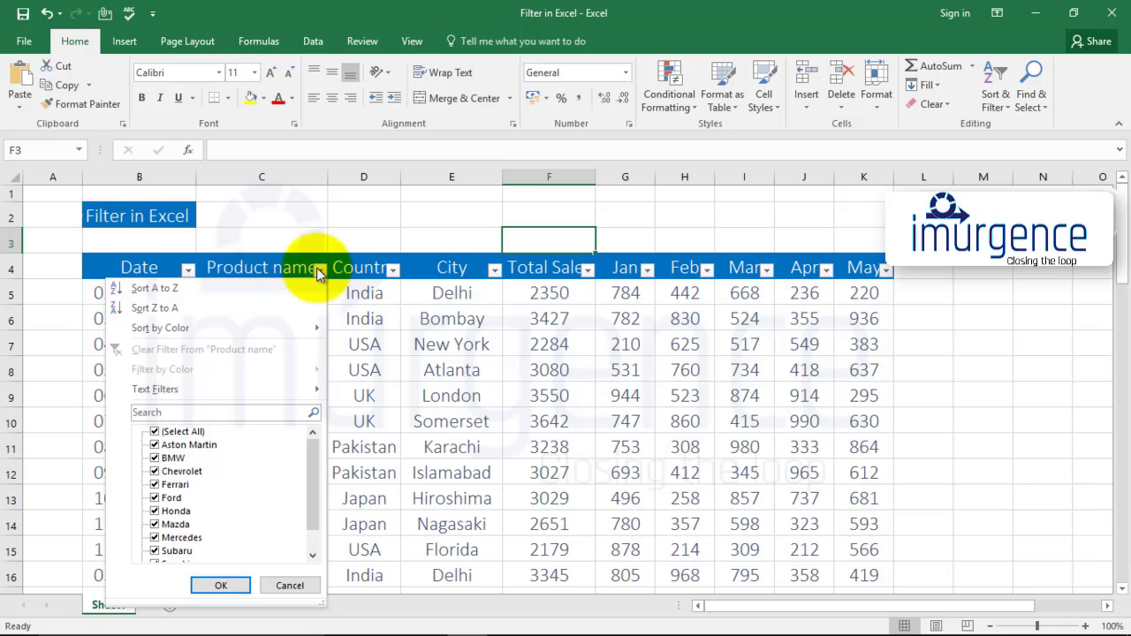
pyautogui.click(358, 222)
# - Filter the Country column by searching its values for "india", and select the filtered Country cells
pyautogui.click(390, 269)
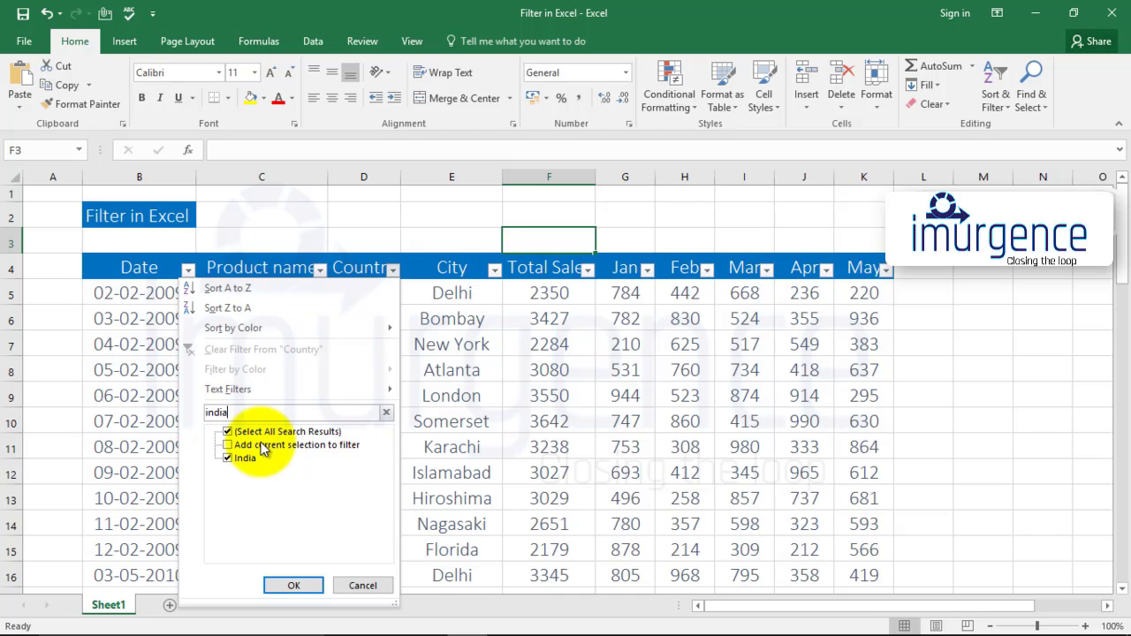
pyautogui.click(294, 585)
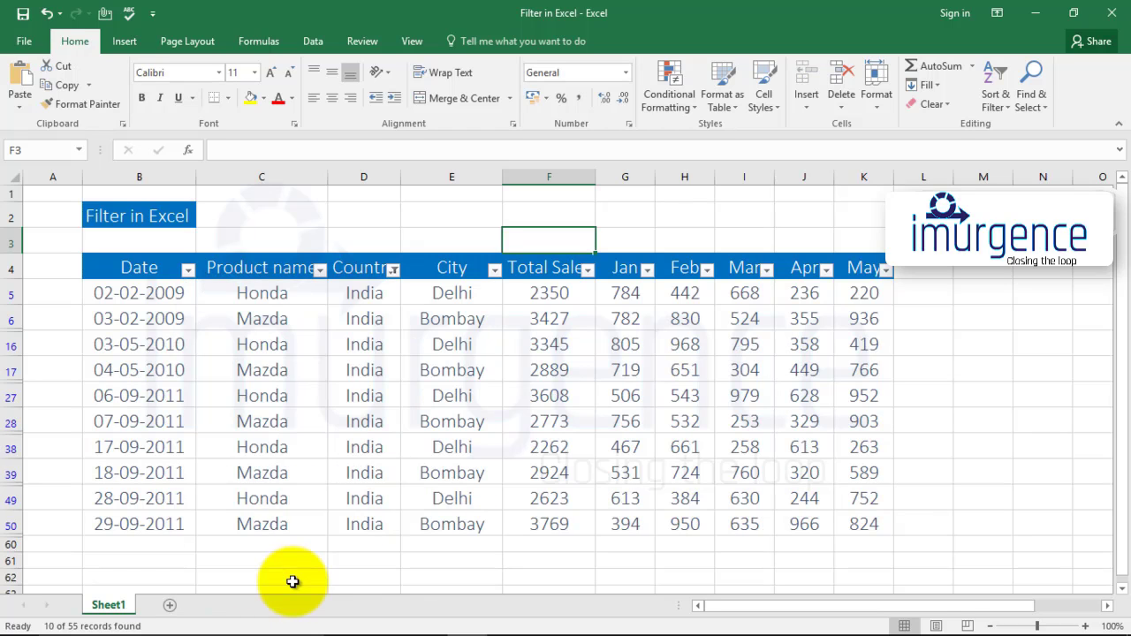
pyautogui.moveTo(359, 287); pyautogui.dragTo(367, 521)
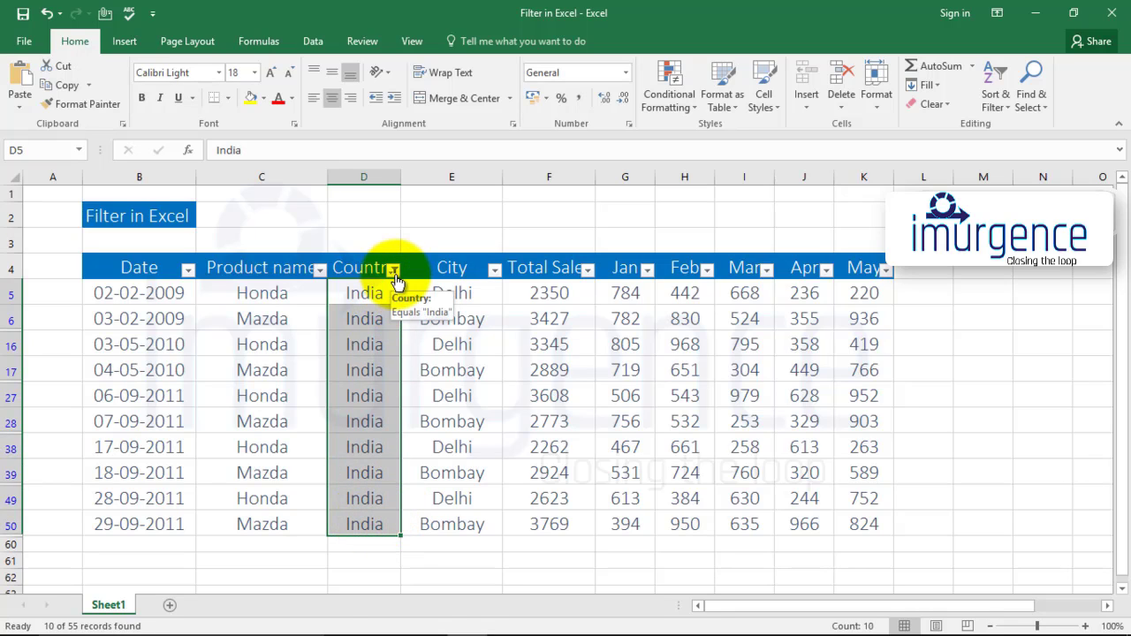
# - Filter the City column to show only Delhi, excluding Bombay
pyautogui.click(444, 345)
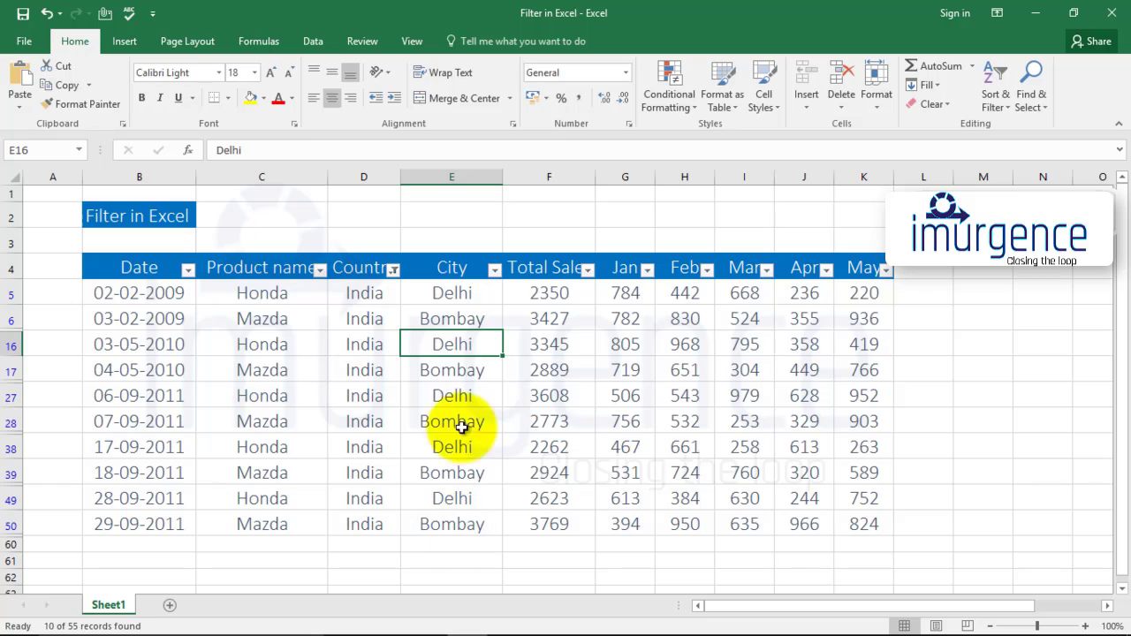
pyautogui.click(495, 268)
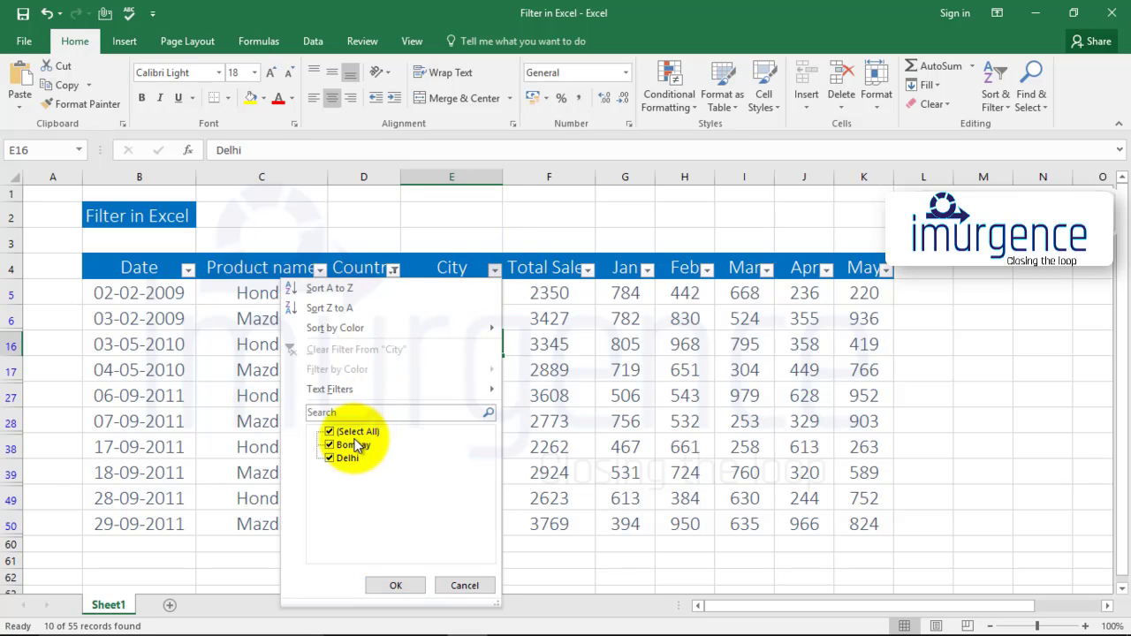
pyautogui.click(393, 582)
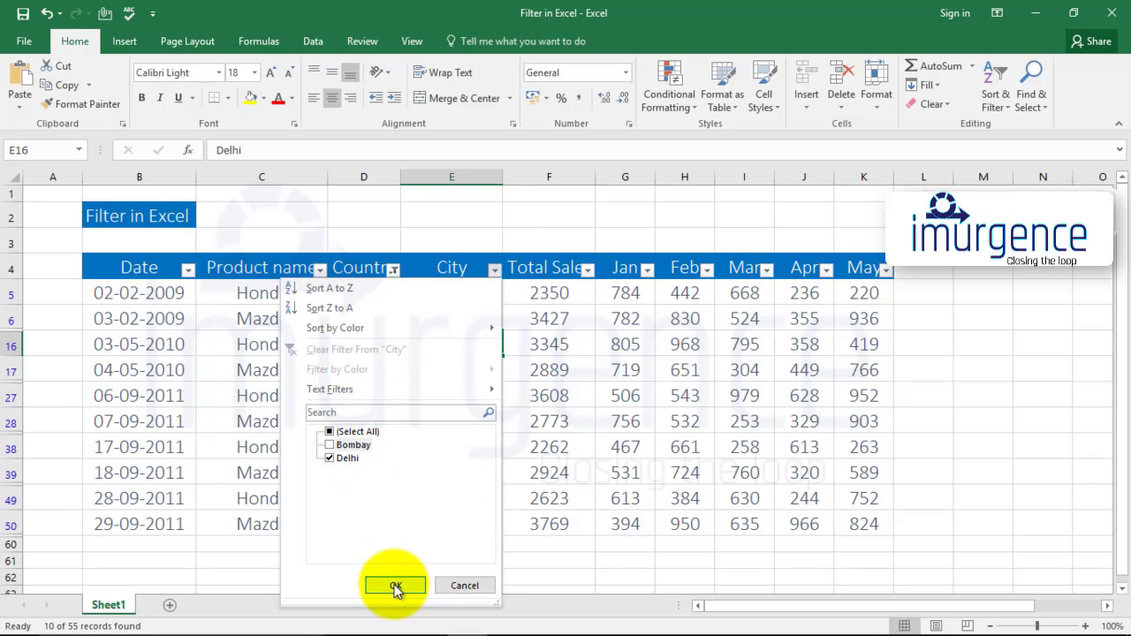
# - Change the City filter to show only Bombay, excluding Delhi
pyautogui.click(495, 271)
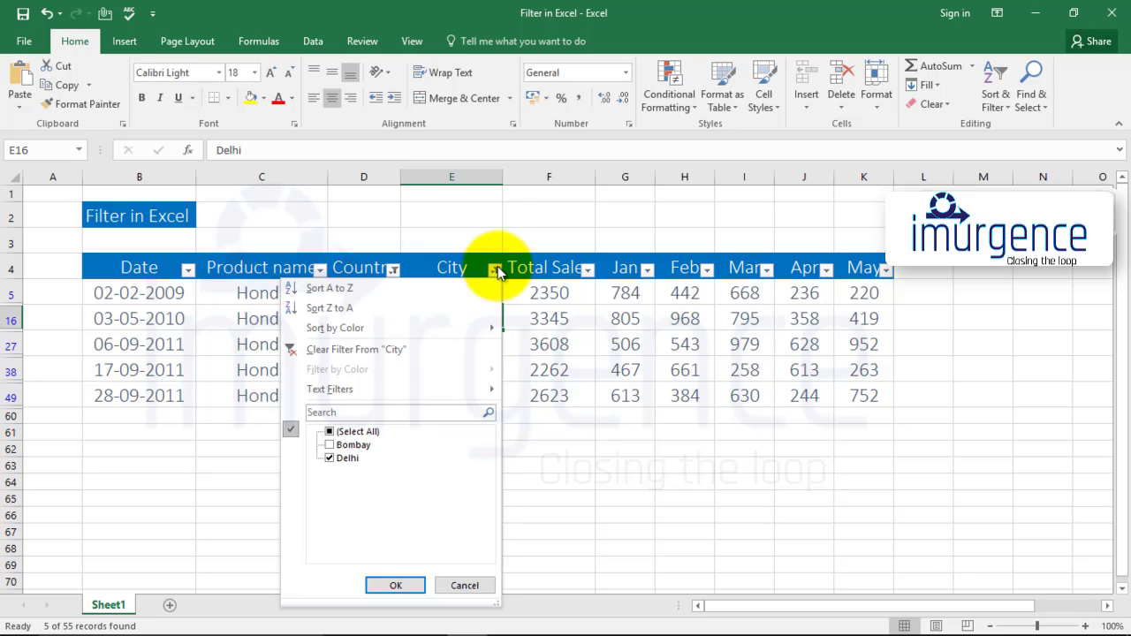
pyautogui.click(330, 445)
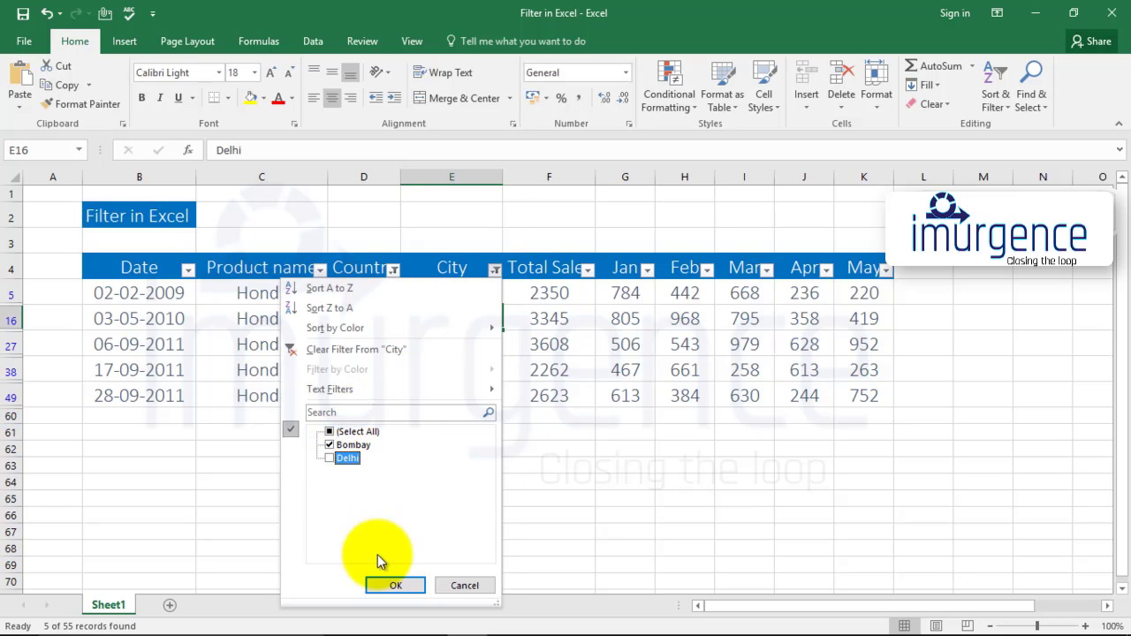
pyautogui.click(393, 585)
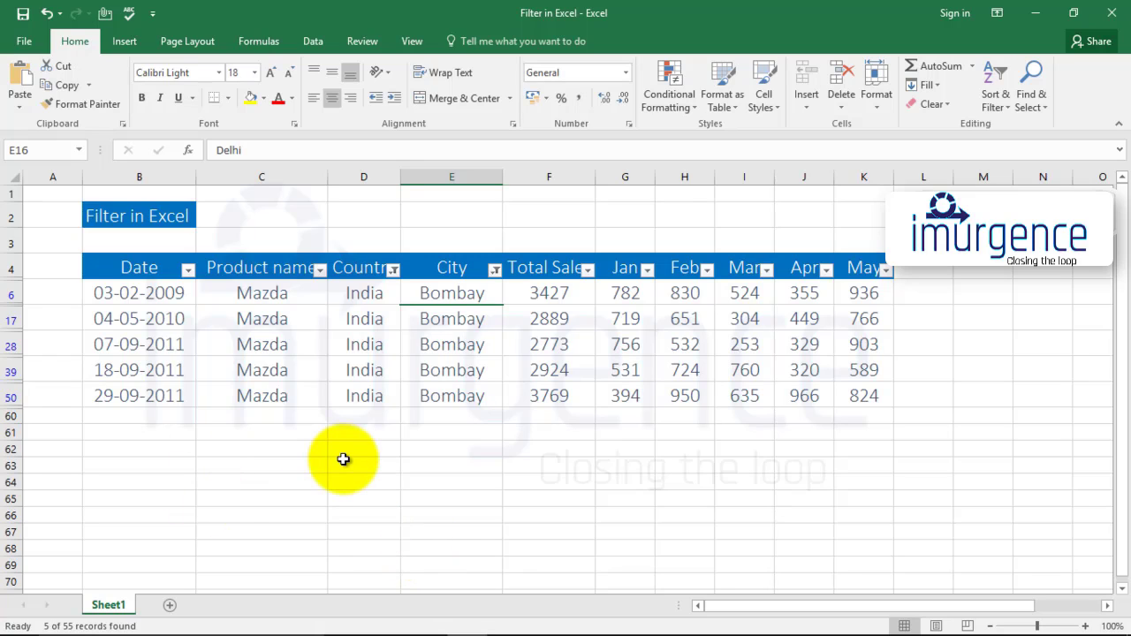
# - Reselect all values in the City filter and in the Country filter to list the whole table again
pyautogui.click(494, 269)
pyautogui.click(330, 431)
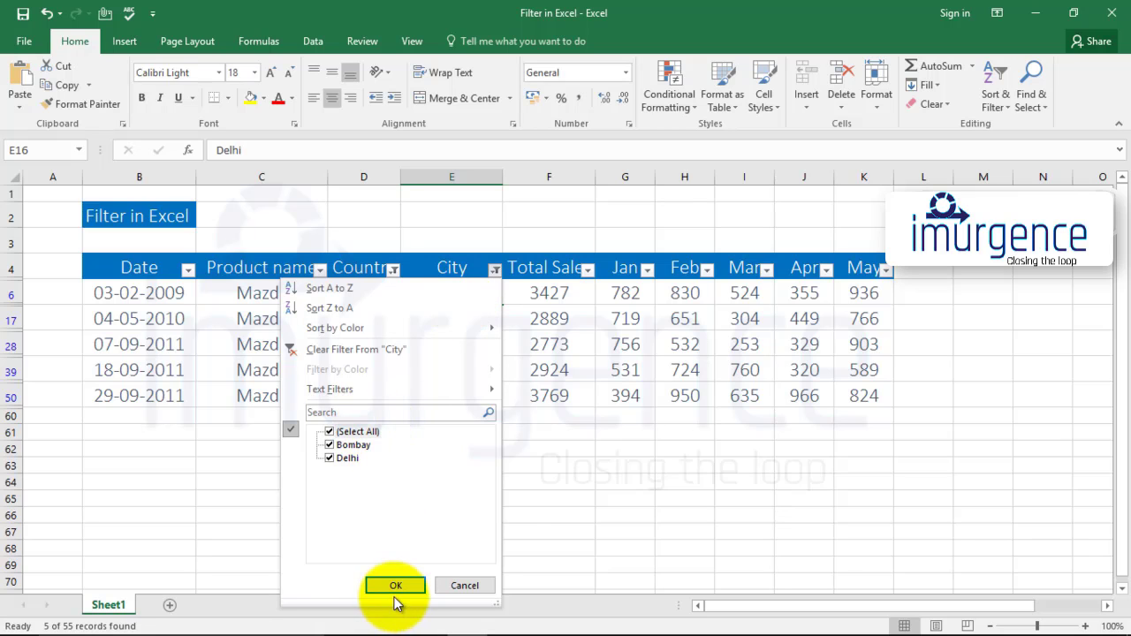
pyautogui.click(395, 585)
pyautogui.click(392, 270)
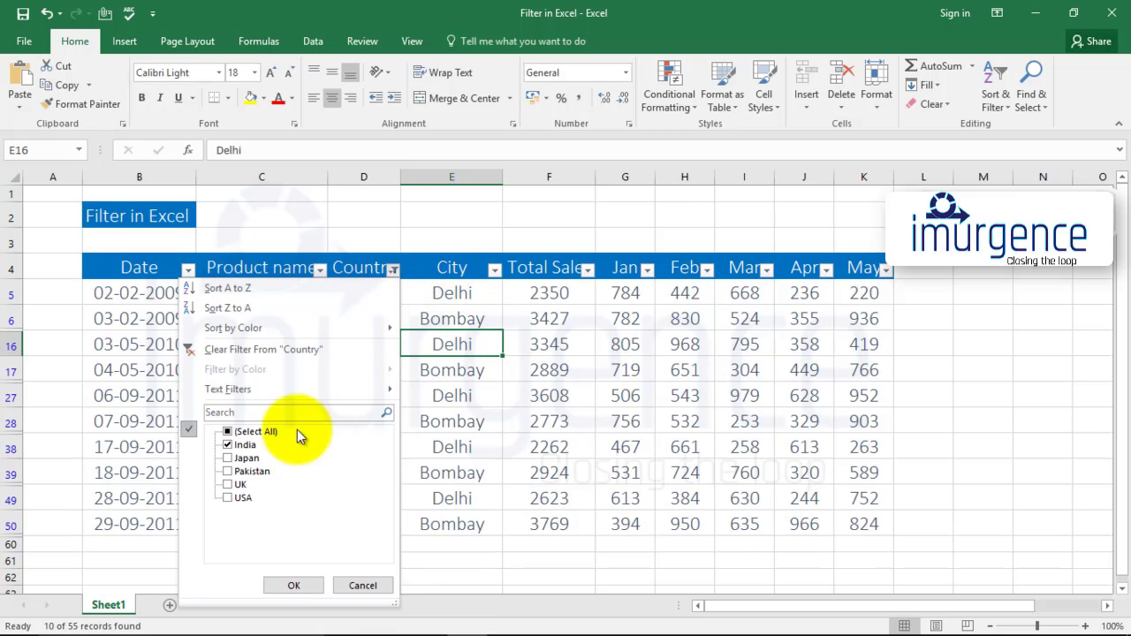
pyautogui.click(267, 432)
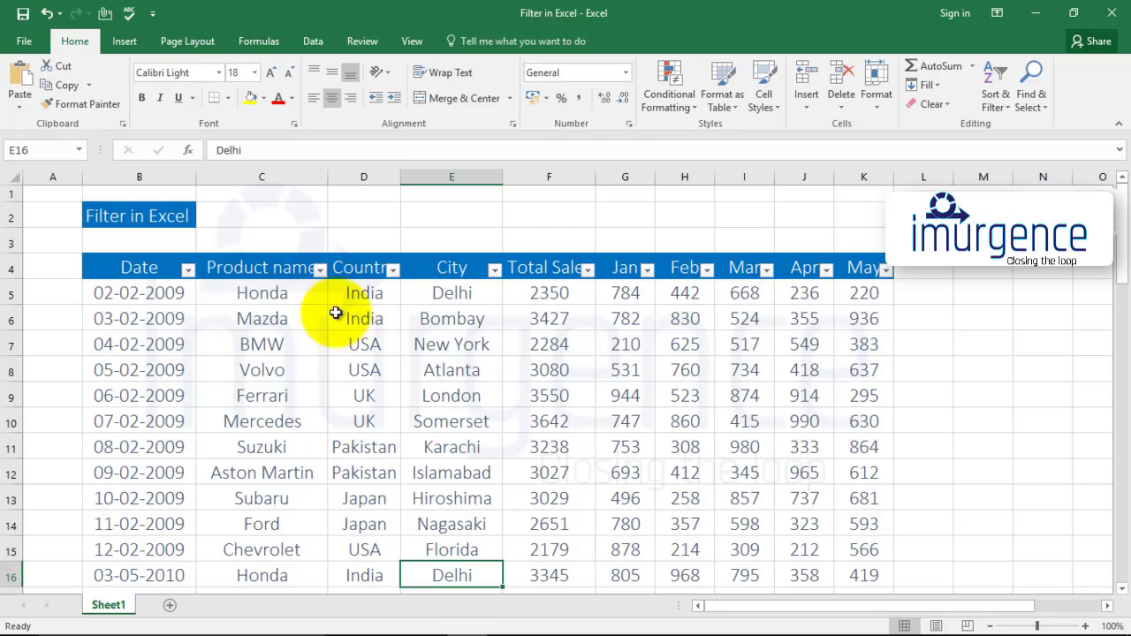
# - Filter the Total Sales column with a number filter for values greater than 5000, choosing Or with an empty second condition
pyautogui.click(587, 270)
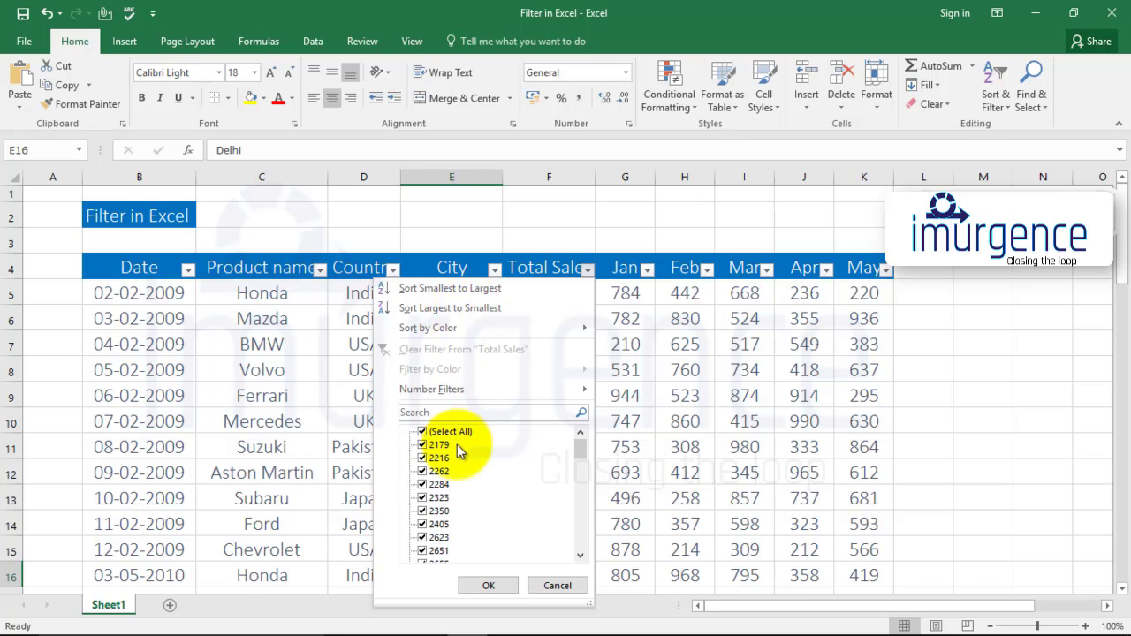
pyautogui.scroll(-2, 454, 511)
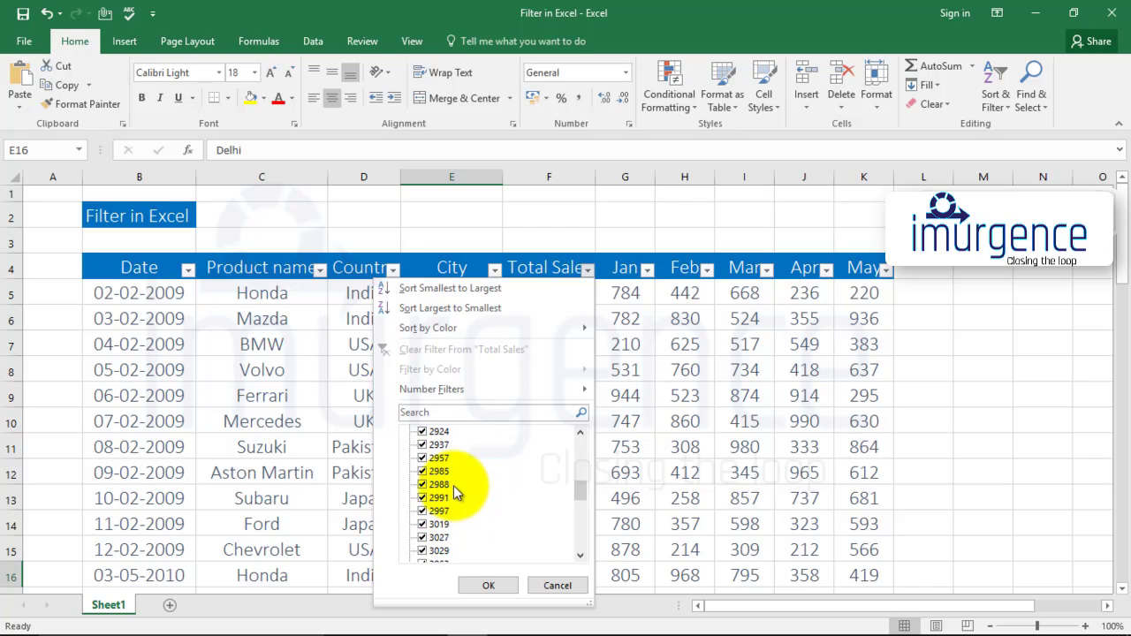
pyautogui.scroll(3, 459, 503)
pyautogui.moveTo(436, 395)
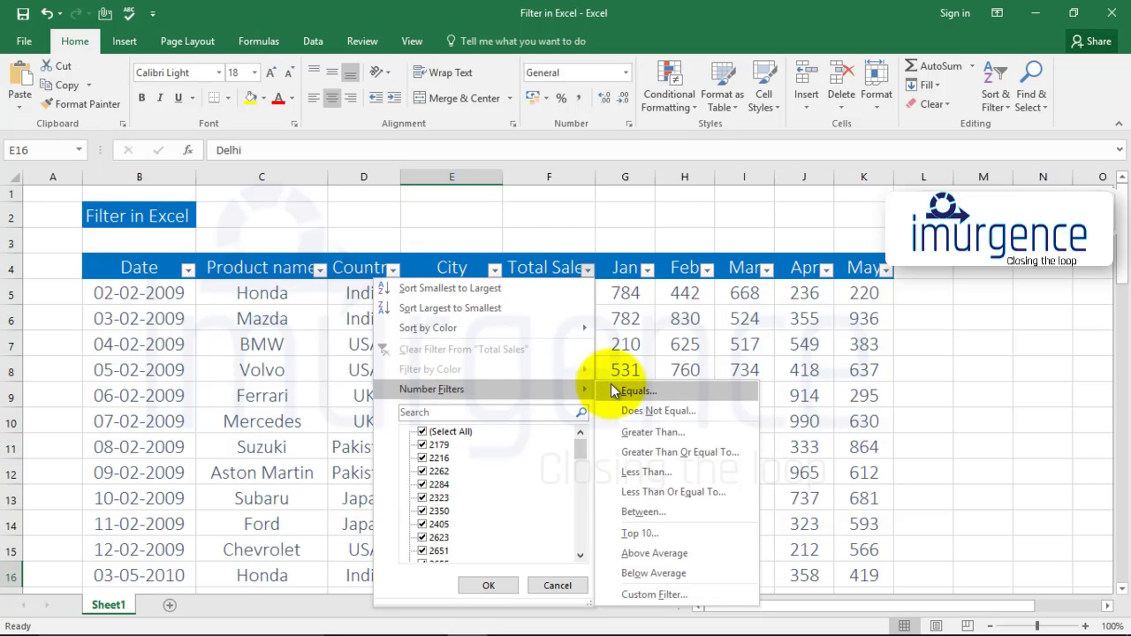
pyautogui.click(636, 432)
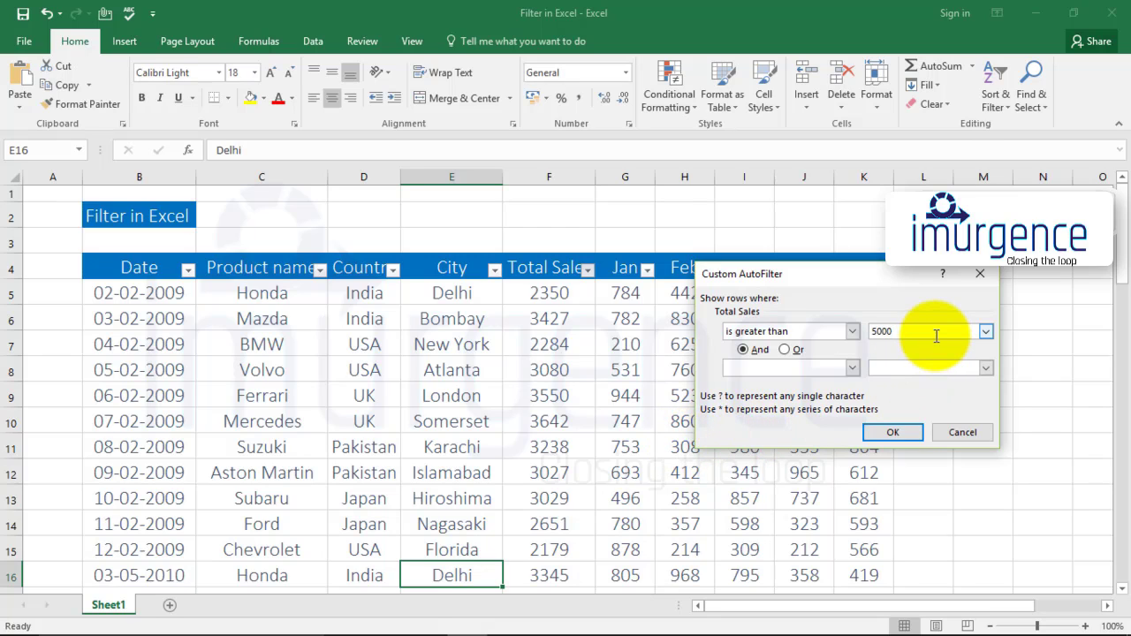
pyautogui.click(783, 349)
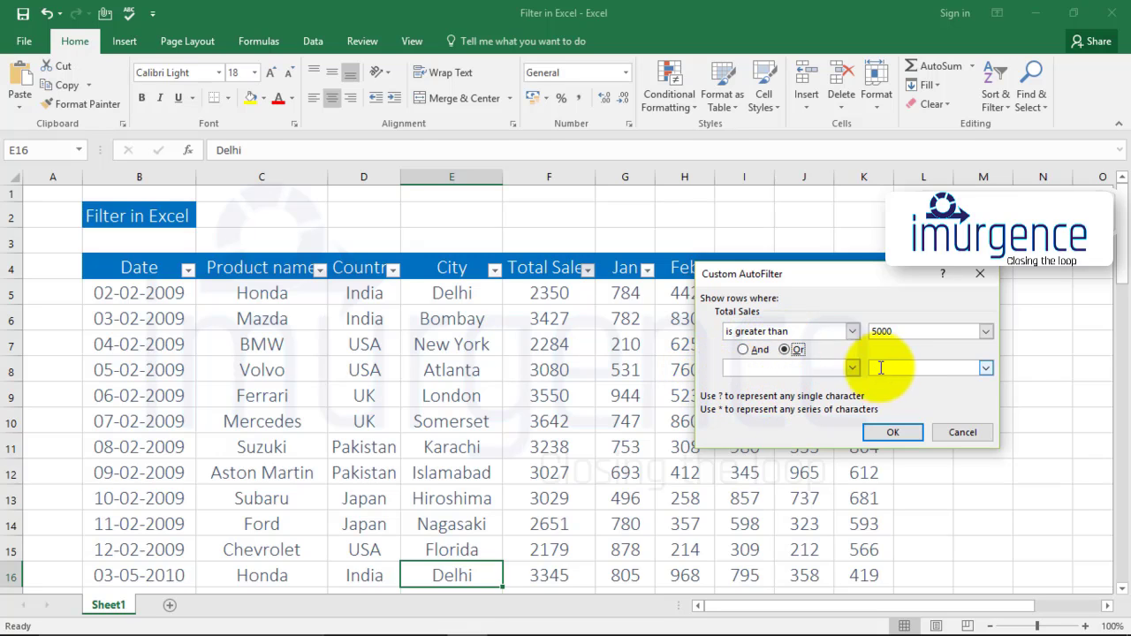
pyautogui.click(885, 434)
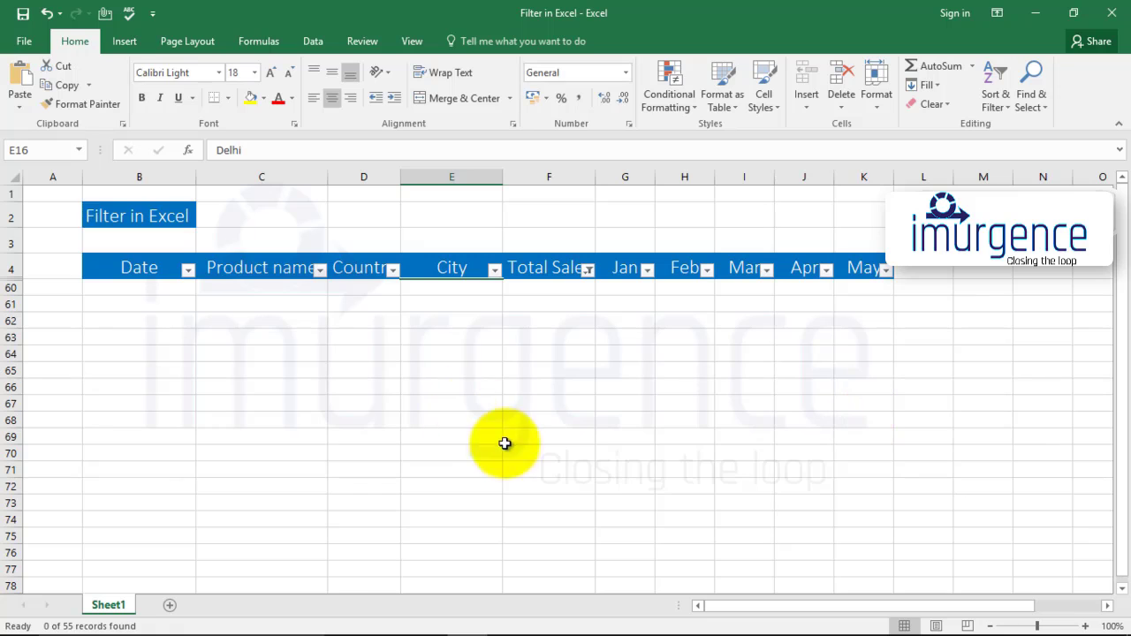
# - Change the Total Sales number filter to show only values greater than 3000
pyautogui.click(588, 270)
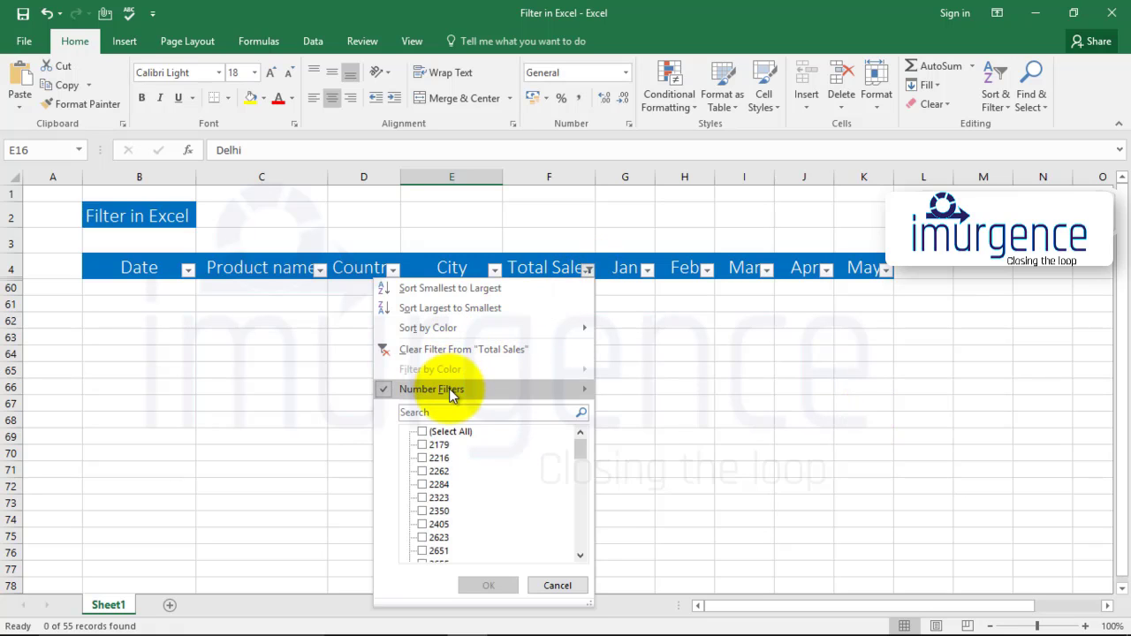
pyautogui.moveTo(471, 387)
pyautogui.click(639, 433)
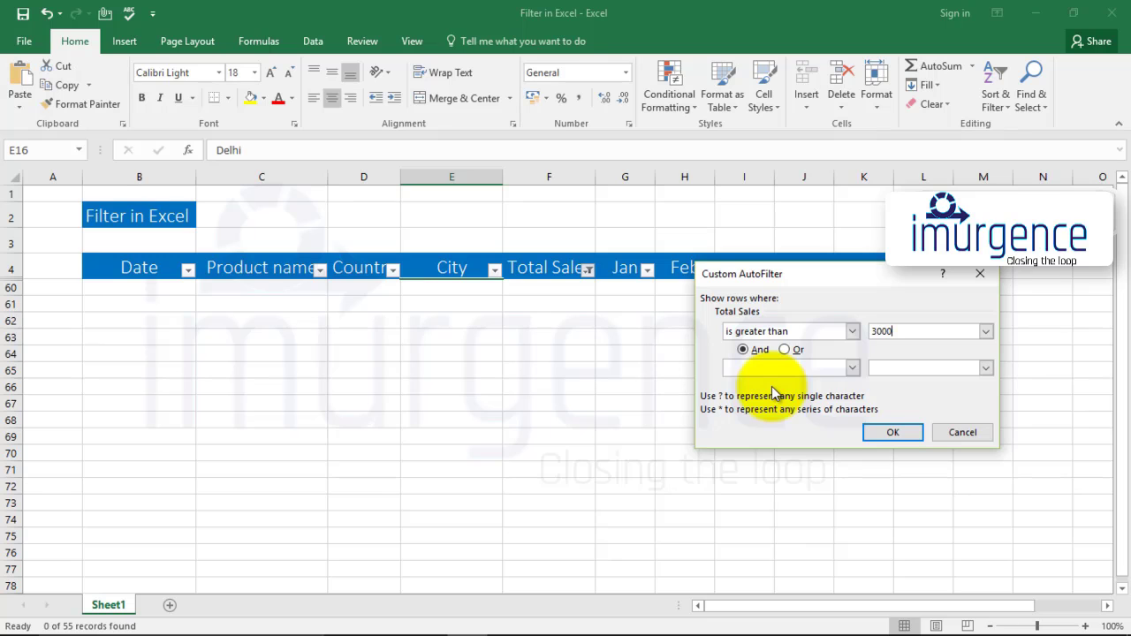
pyautogui.click(892, 432)
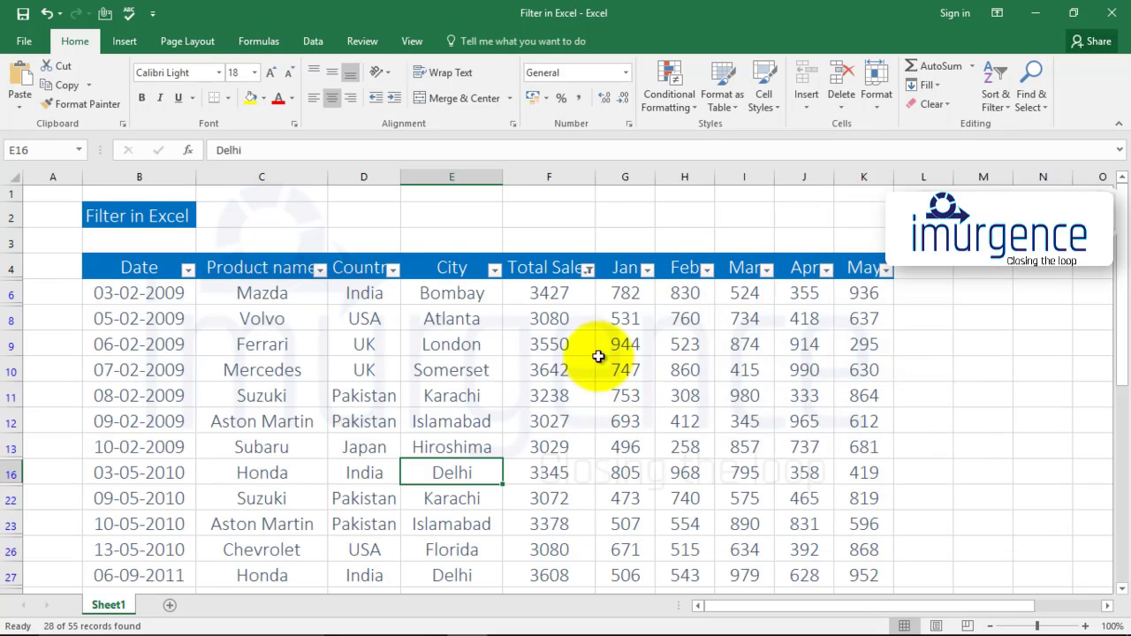
pyautogui.scroll(-3, 549, 377)
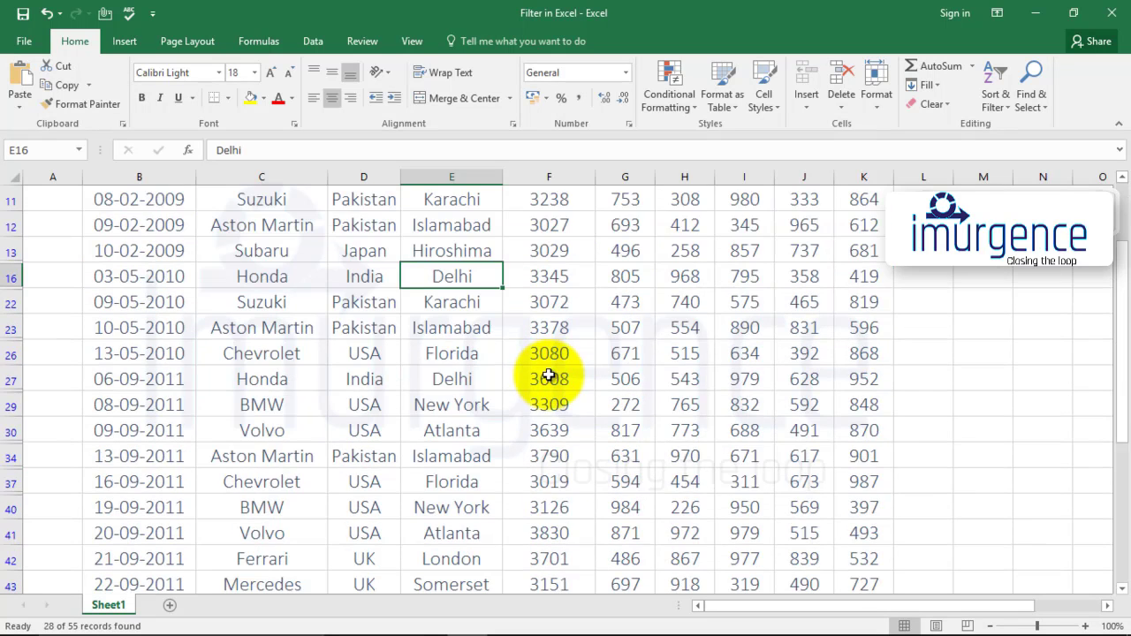
pyautogui.scroll(-4, 549, 376)
pyautogui.scroll(6, 551, 375)
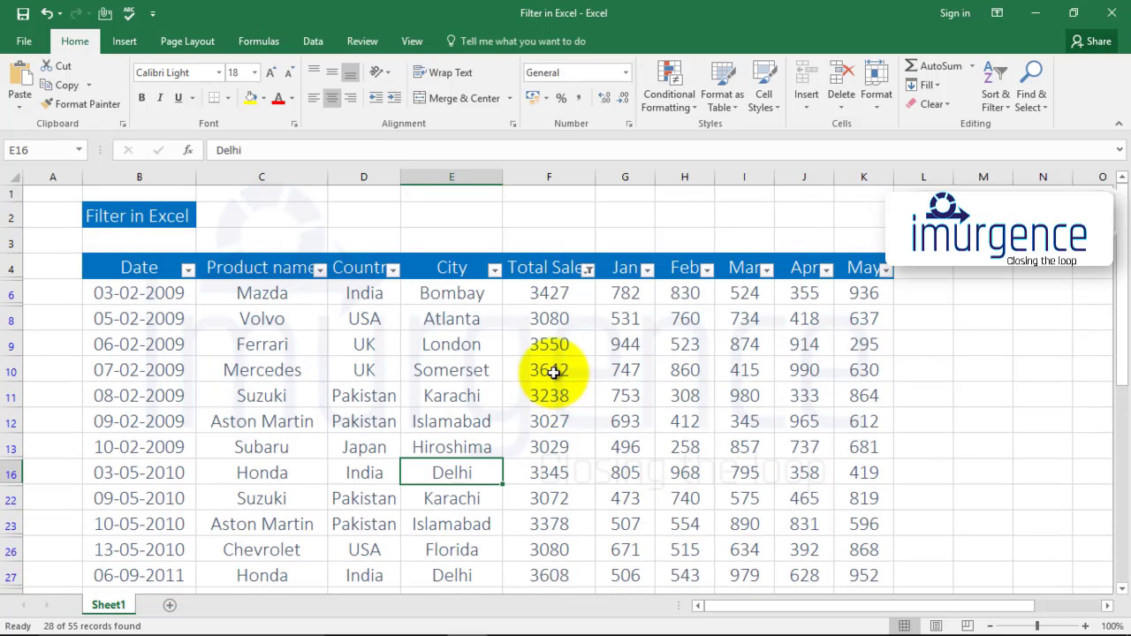
# - Change the Total Sales number filter to show only values less than 2000
pyautogui.click(588, 269)
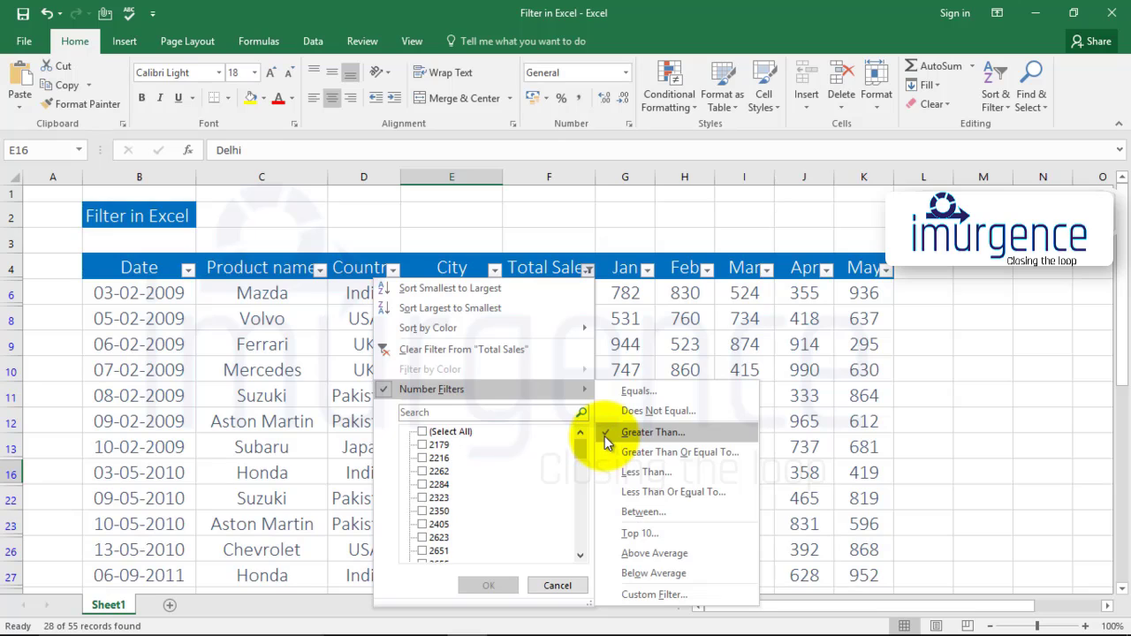
pyautogui.click(641, 471)
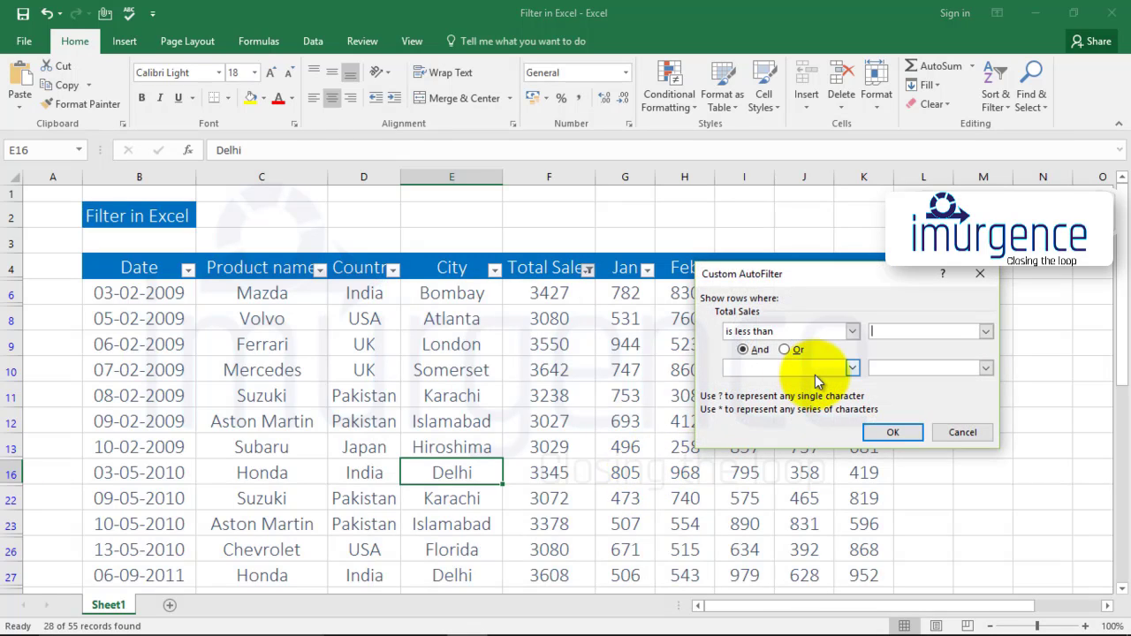
pyautogui.write('2000')
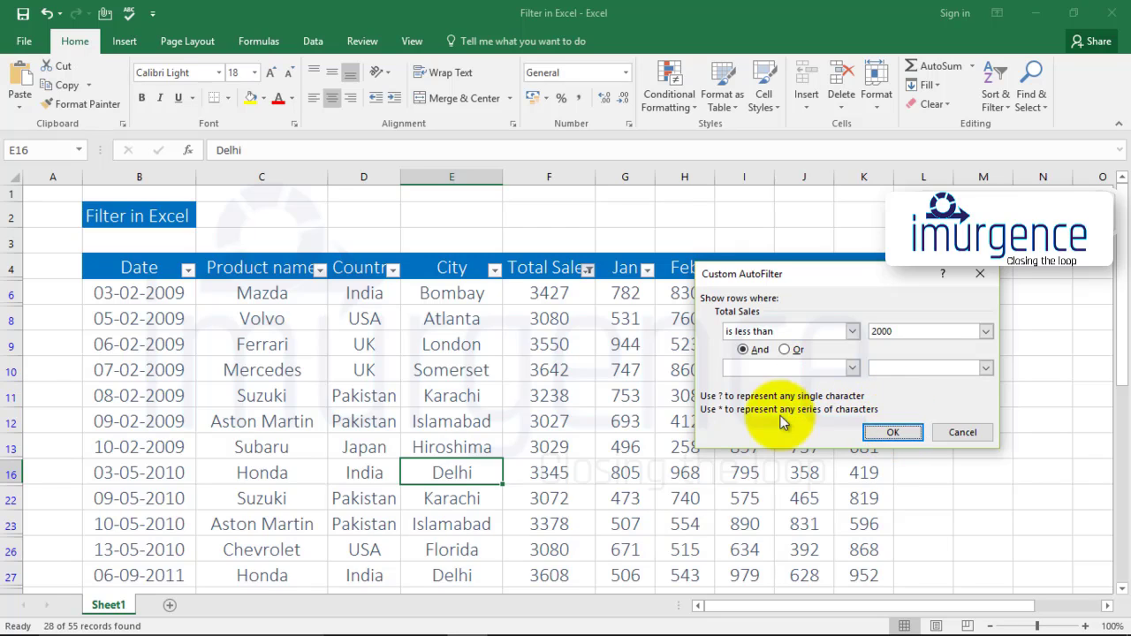
pyautogui.click(892, 431)
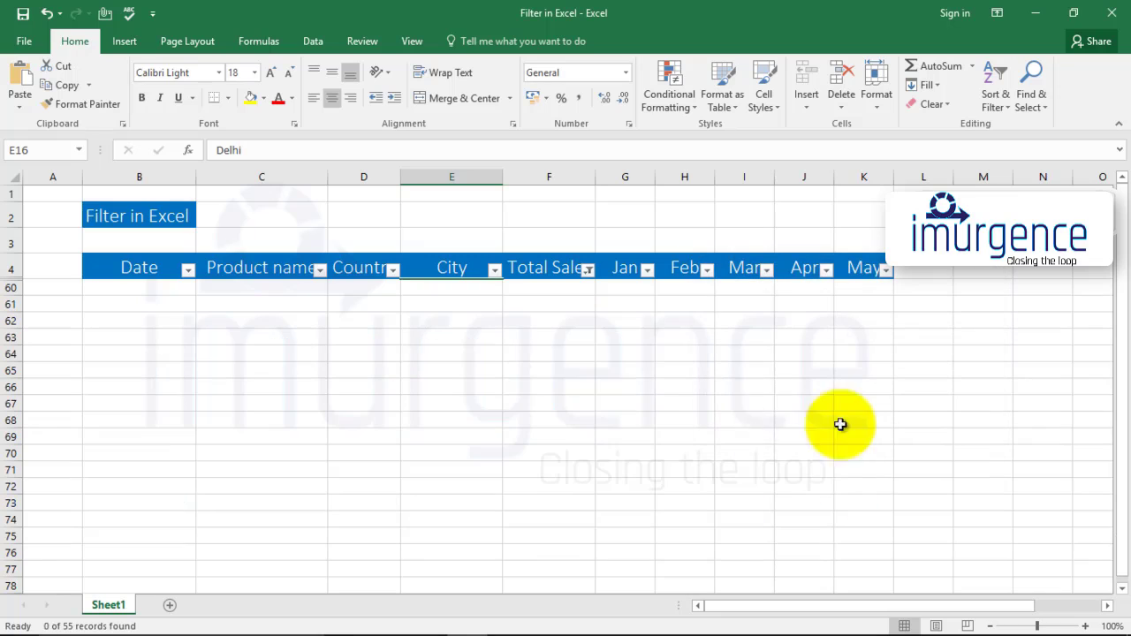
# - Change the Total Sales number filter to show only values less than 3000
pyautogui.click(587, 270)
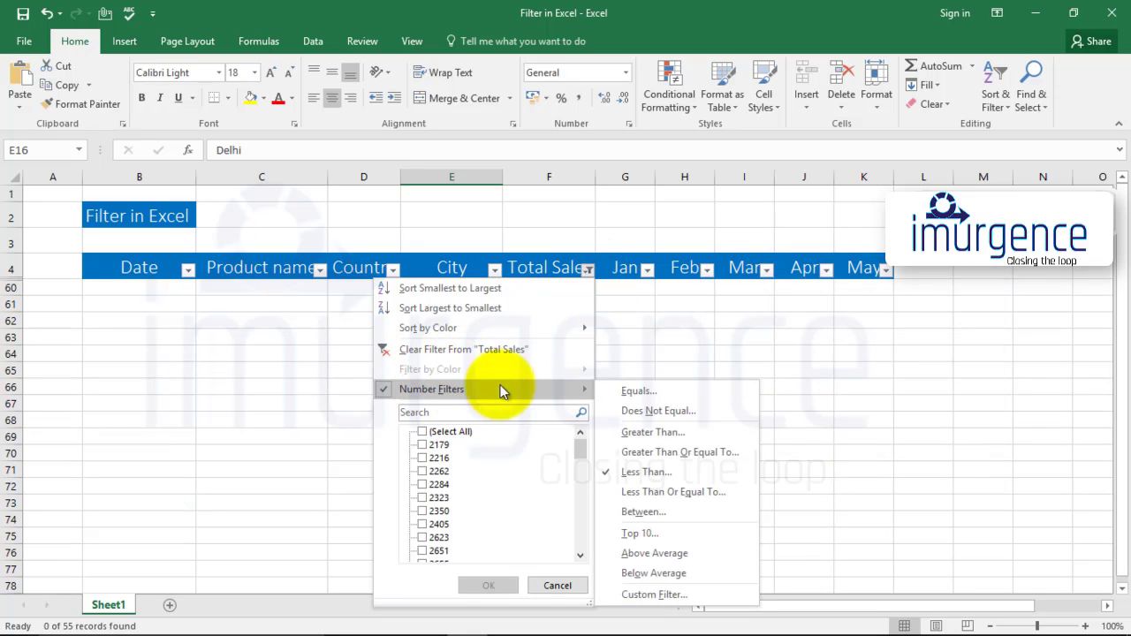
pyautogui.click(632, 475)
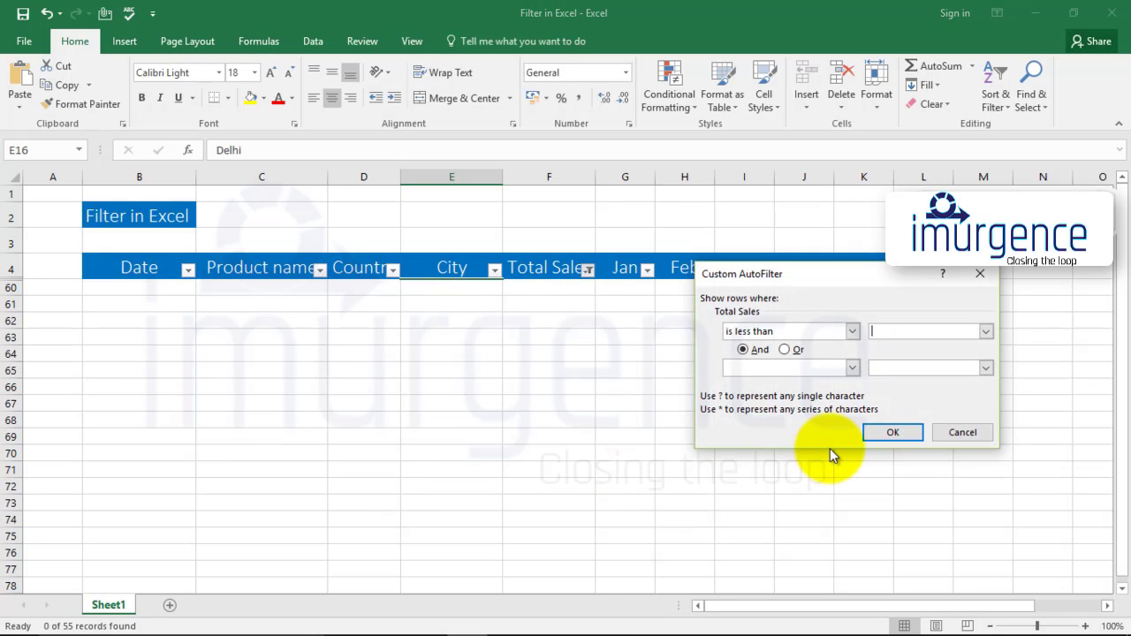
pyautogui.write('3000')
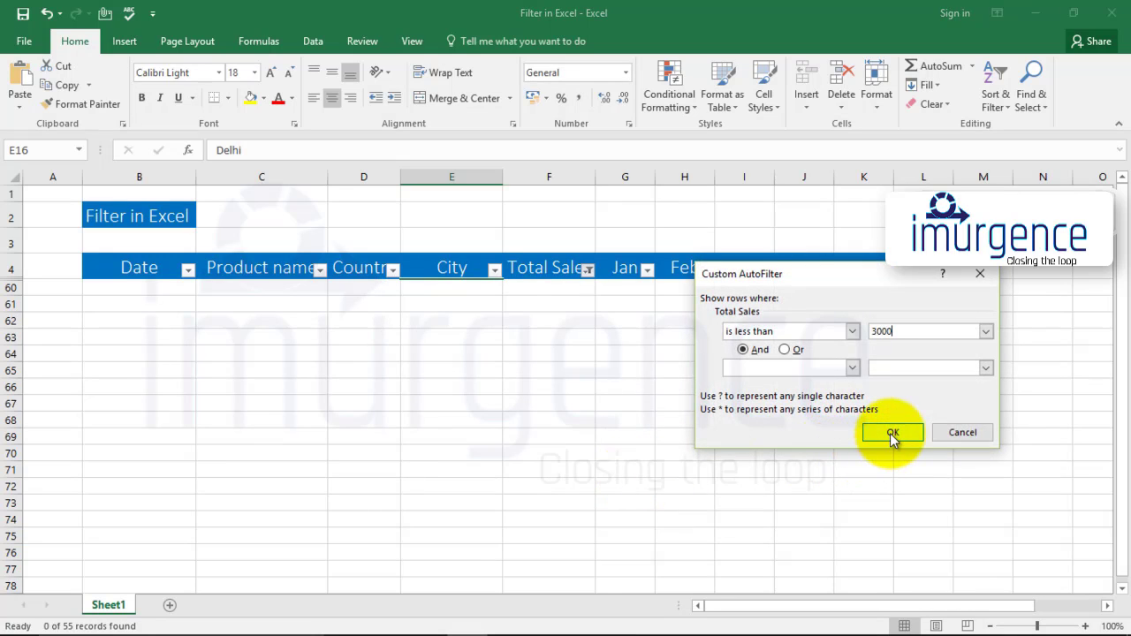
pyautogui.click(891, 433)
pyautogui.scroll(-3, 537, 400)
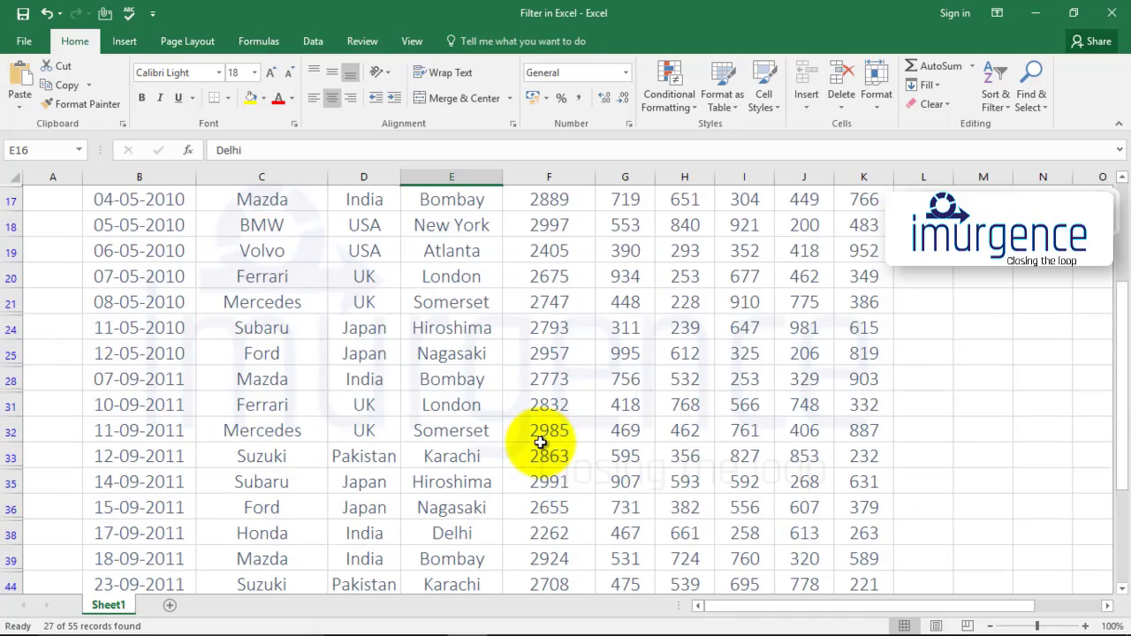
pyautogui.scroll(3, 538, 432)
pyautogui.scroll(-3, 533, 369)
pyautogui.scroll(-3, 553, 364)
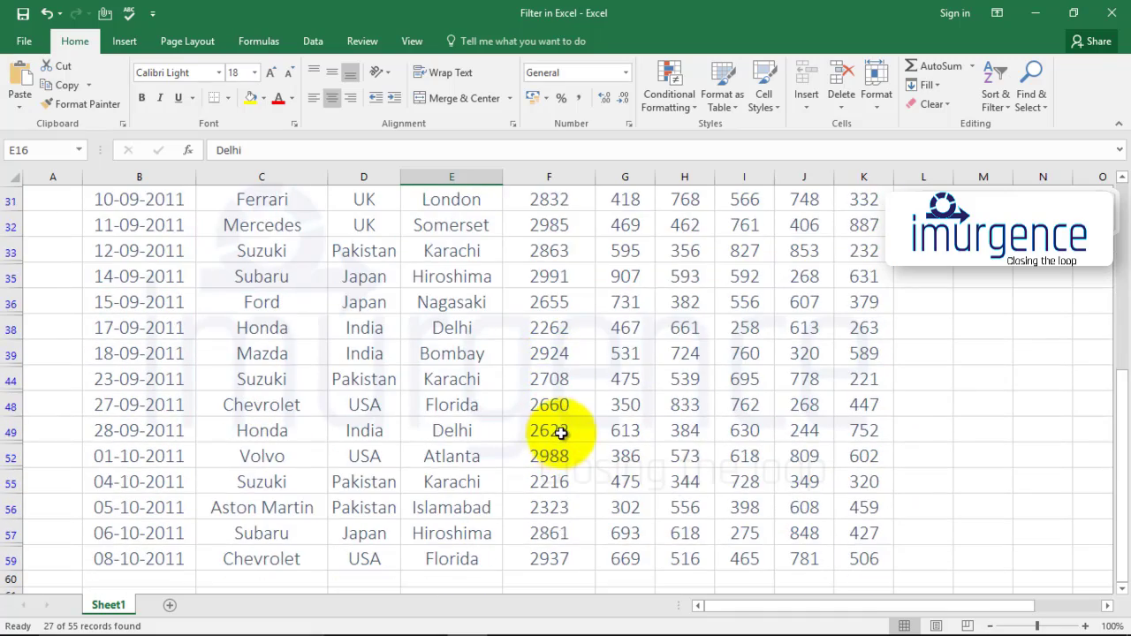
pyautogui.scroll(5, 557, 415)
# - Filter the Total Sales column to its top 5 items and select the filtered Total Sales cells
pyautogui.click(587, 270)
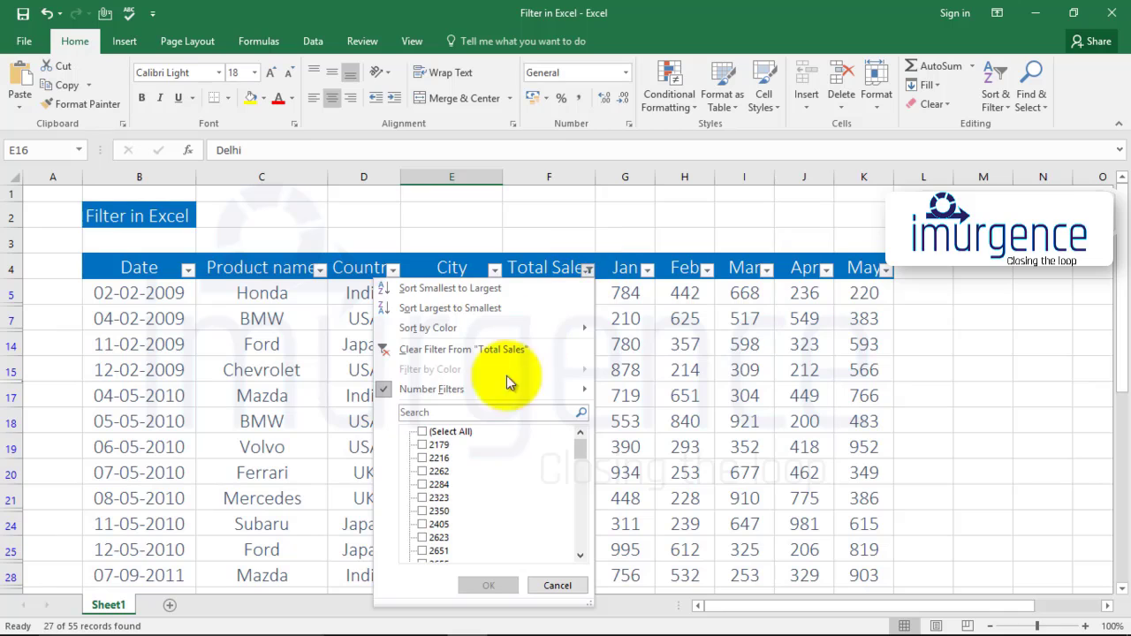
pyautogui.moveTo(467, 388)
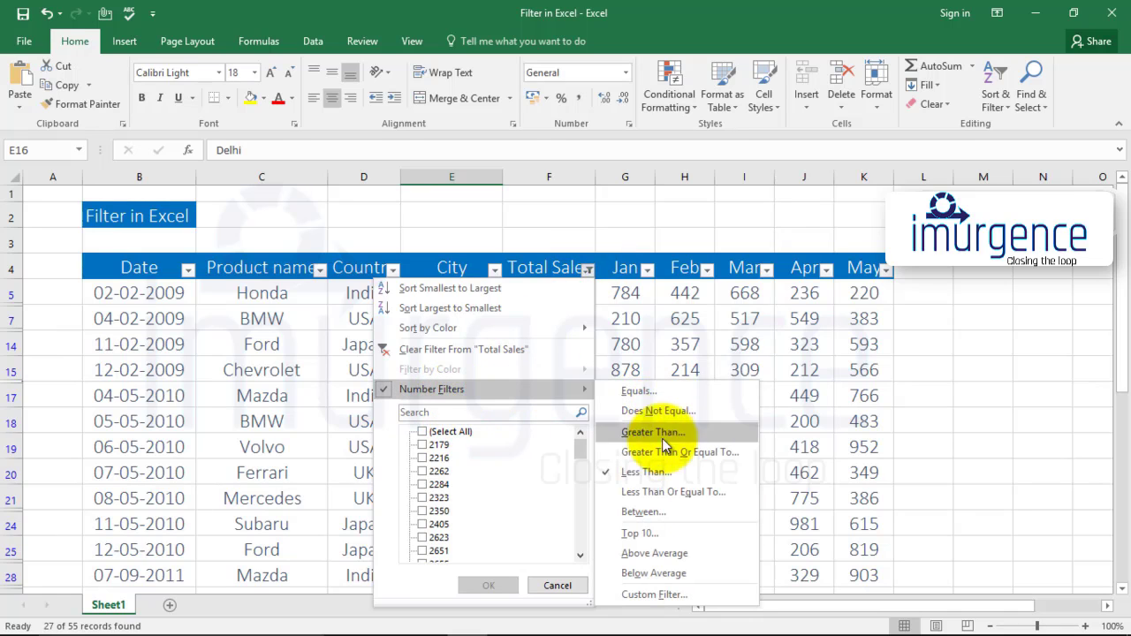
pyautogui.click(638, 535)
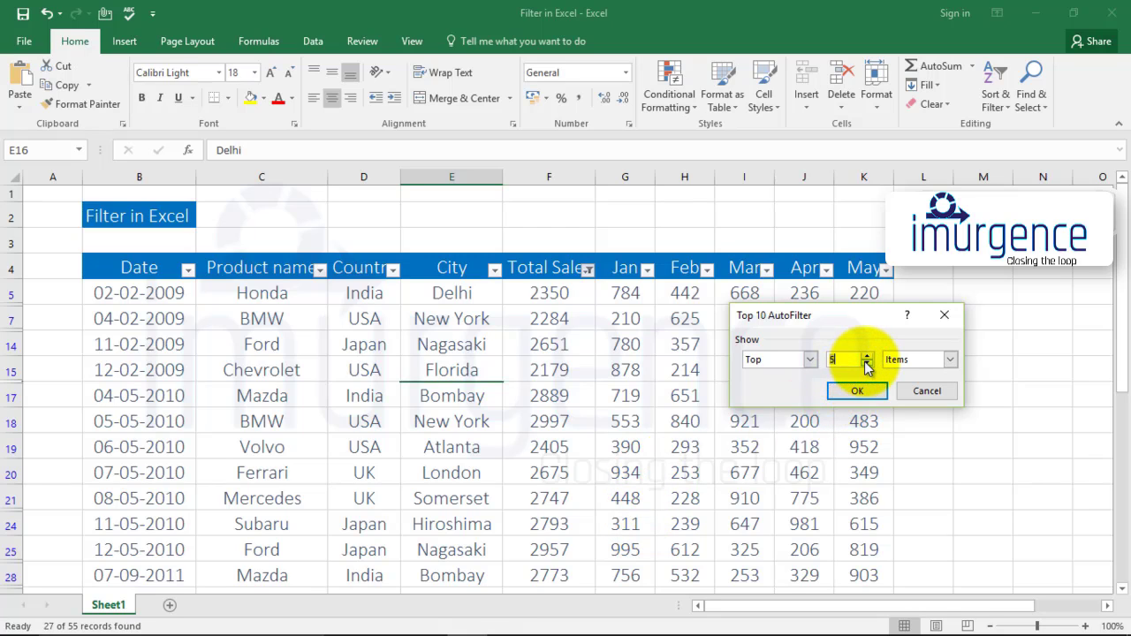
pyautogui.click(856, 390)
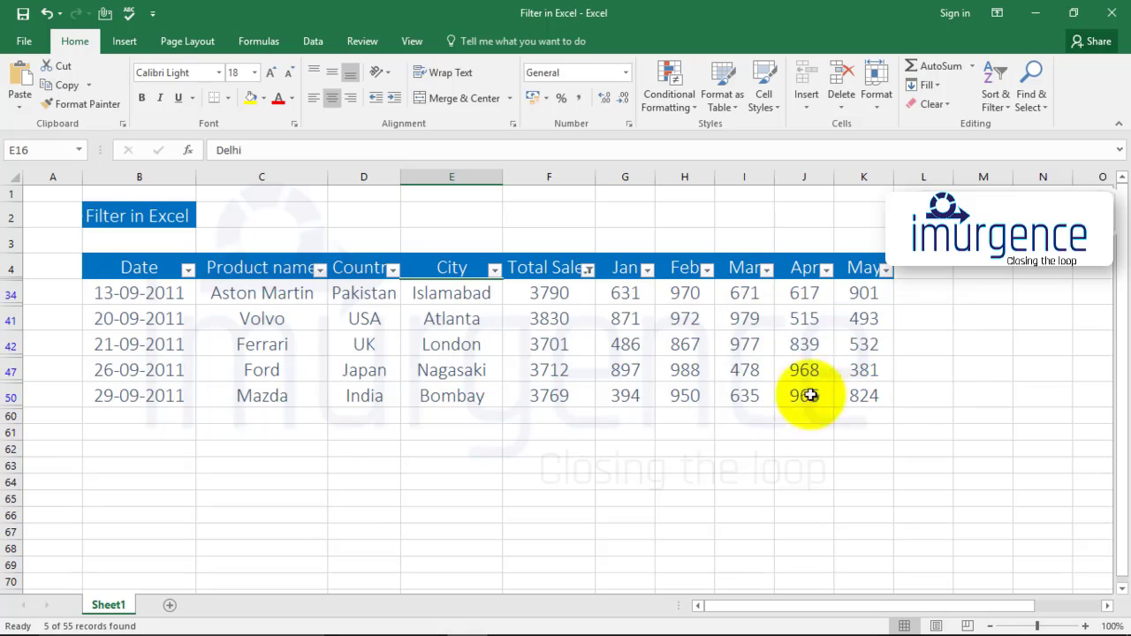
pyautogui.moveTo(558, 295); pyautogui.dragTo(550, 400)
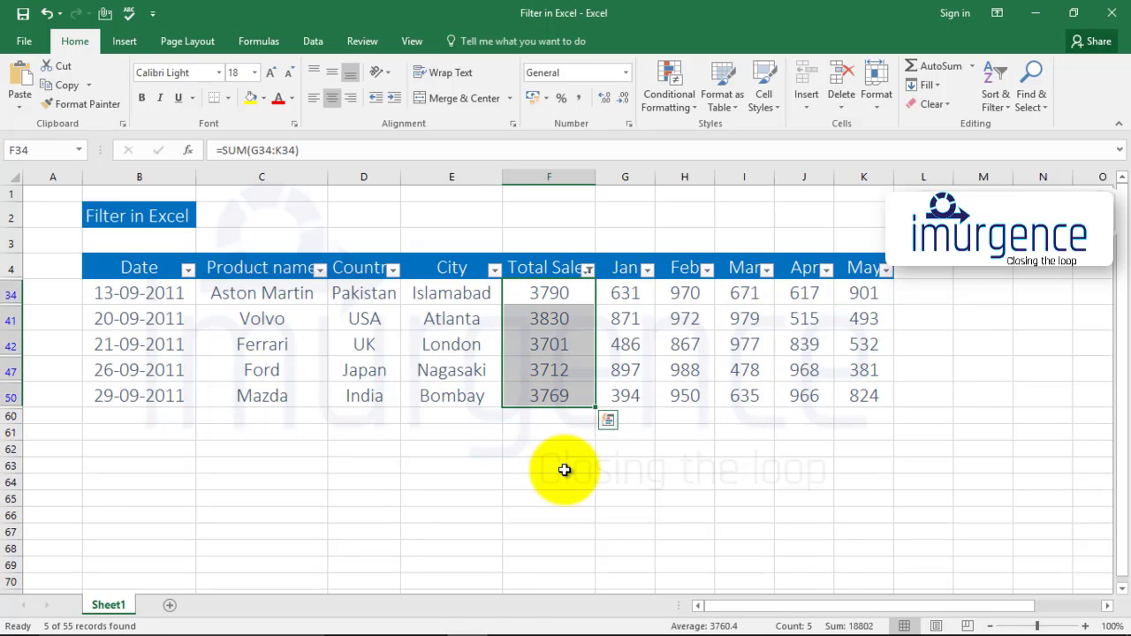
# - Change the Total Sales number filter to show only above-average values
pyautogui.click(588, 270)
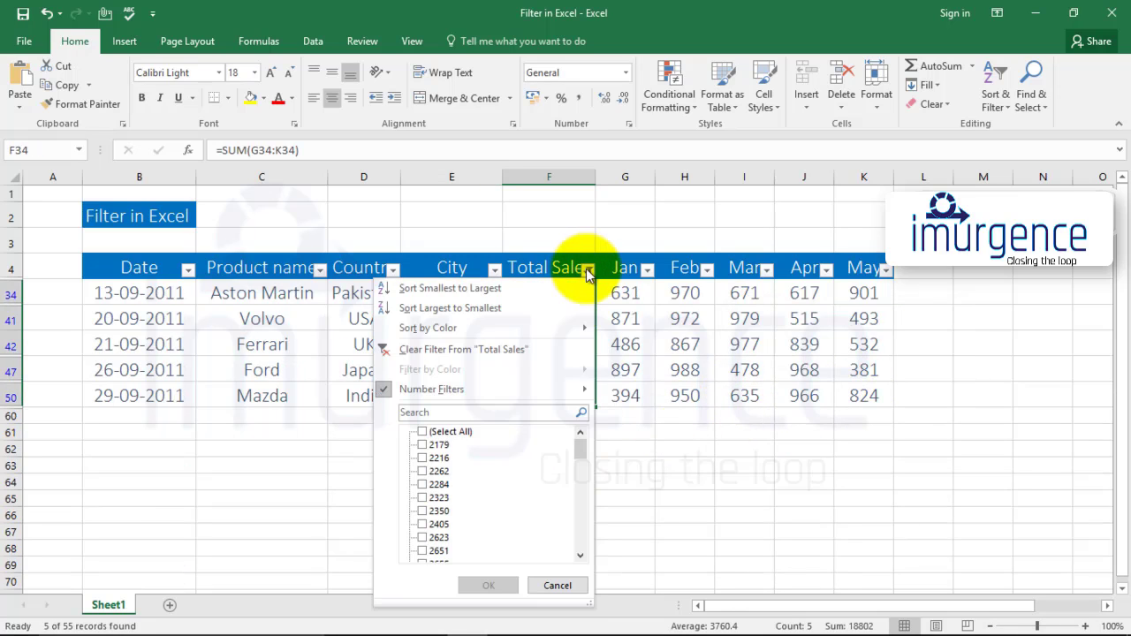
pyautogui.click(440, 391)
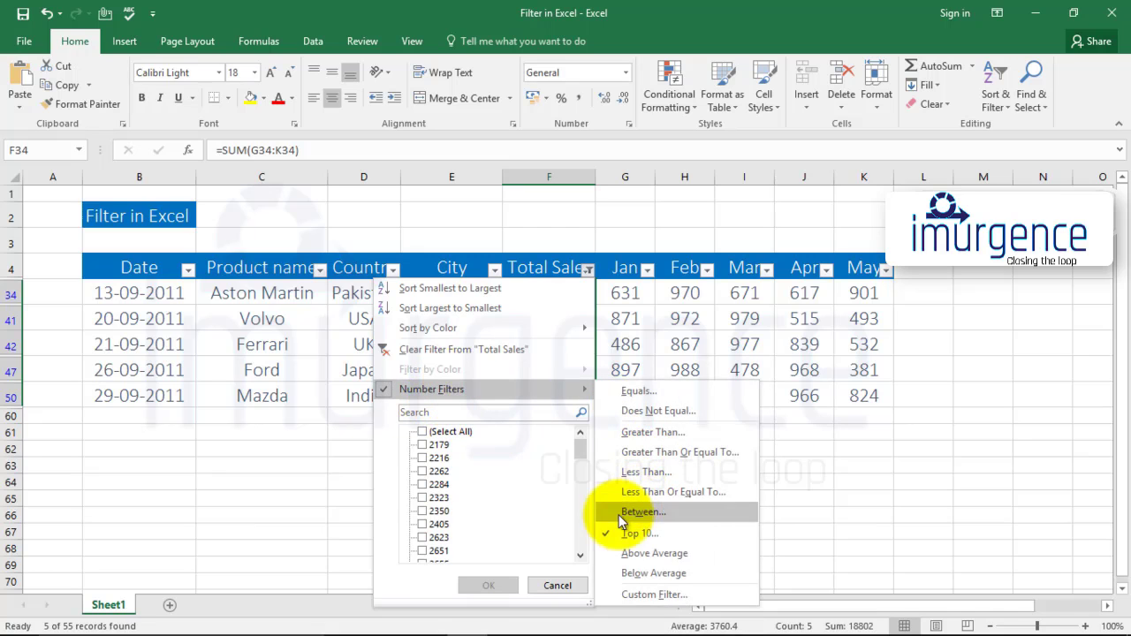
pyautogui.click(629, 555)
pyautogui.scroll(-5, 557, 353)
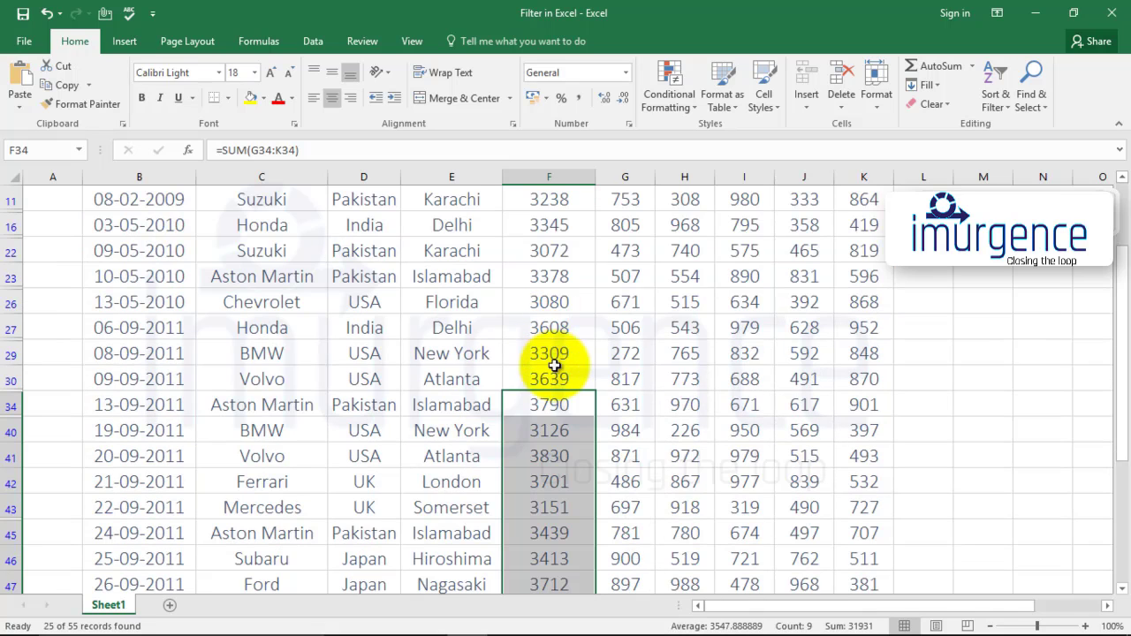
pyautogui.scroll(5, 561, 366)
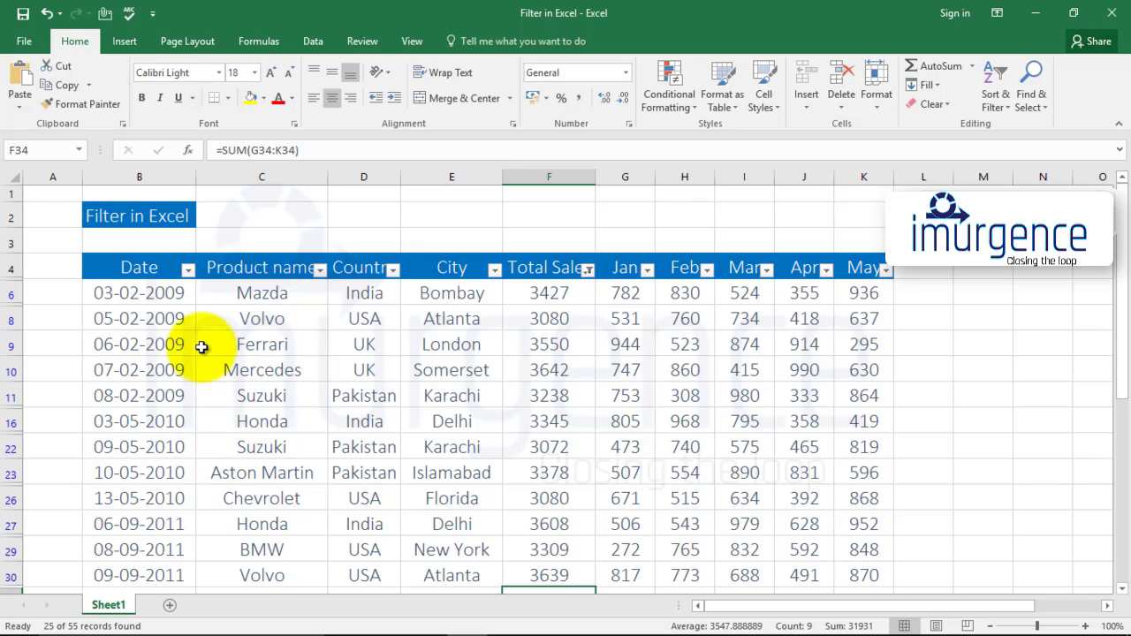
# - Remove the above-average filter from the Total Sales column by reselecting all of its values
pyautogui.click(588, 269)
pyautogui.moveTo(402, 395)
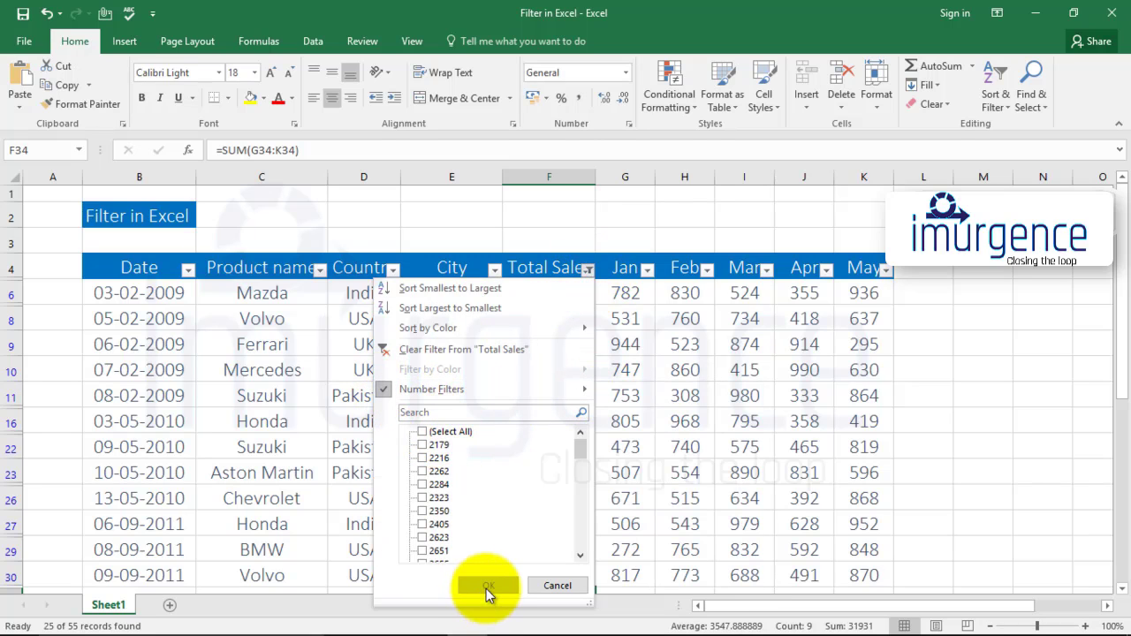
pyautogui.click(428, 431)
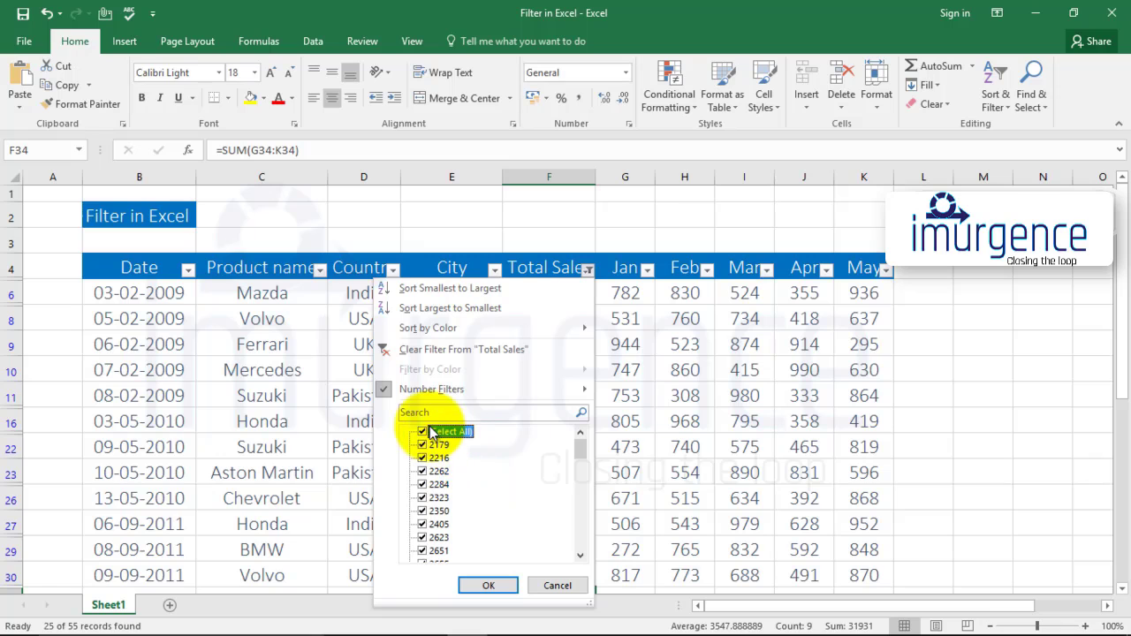
pyautogui.click(484, 585)
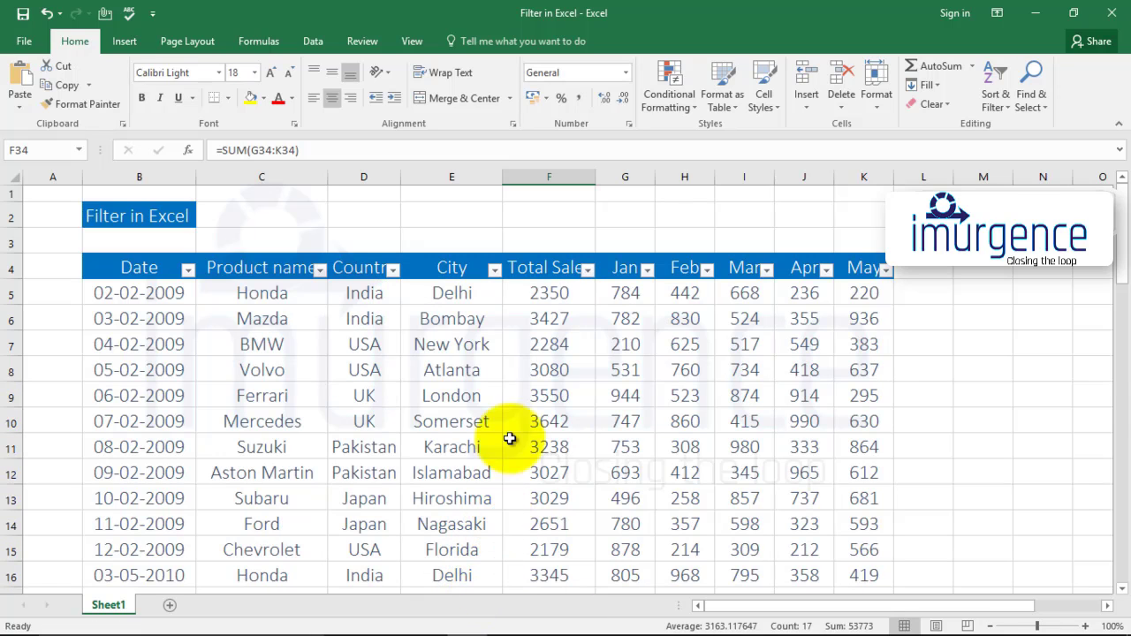
# - Expand the years 2011, 2010 and 2009 in the Date filter and filter the table to September 2011 only
pyautogui.click(188, 270)
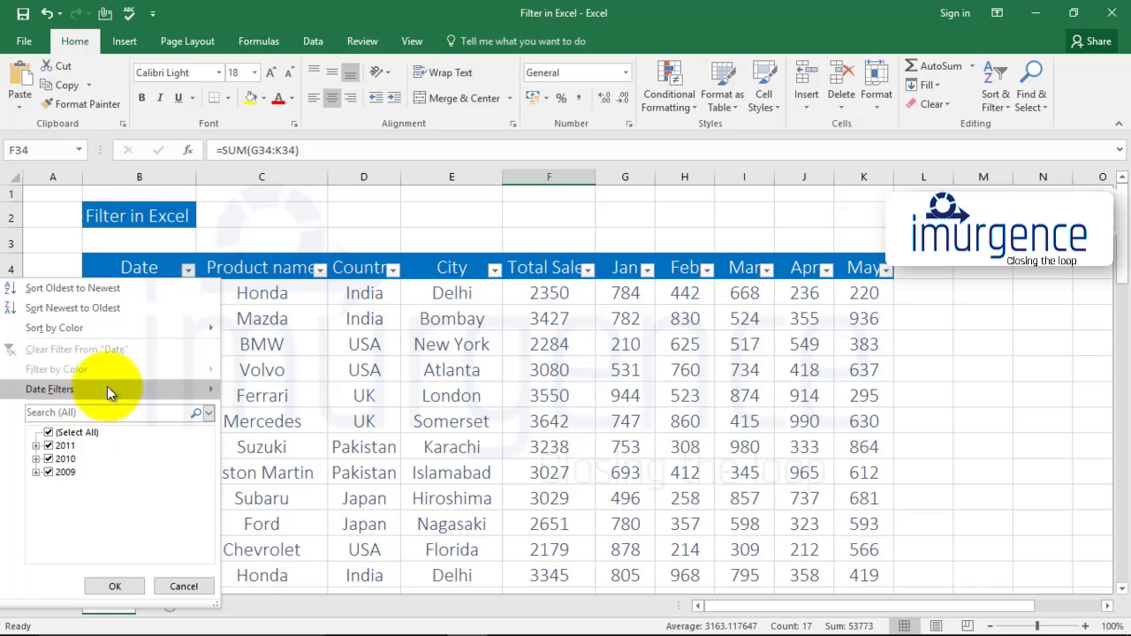
pyautogui.click(237, 226)
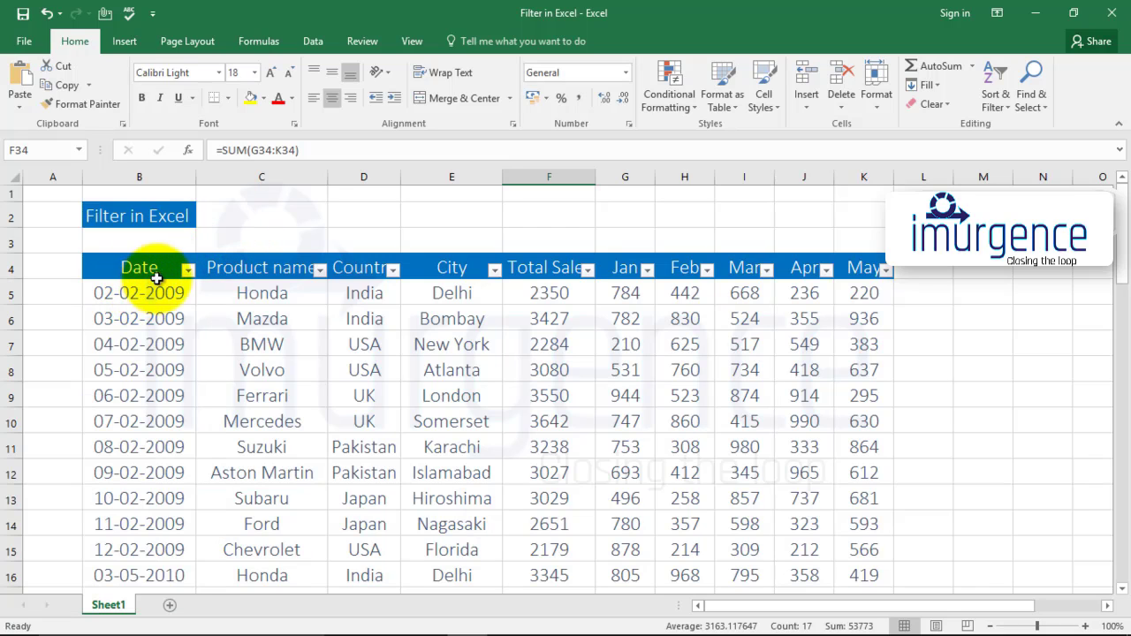
pyautogui.click(187, 271)
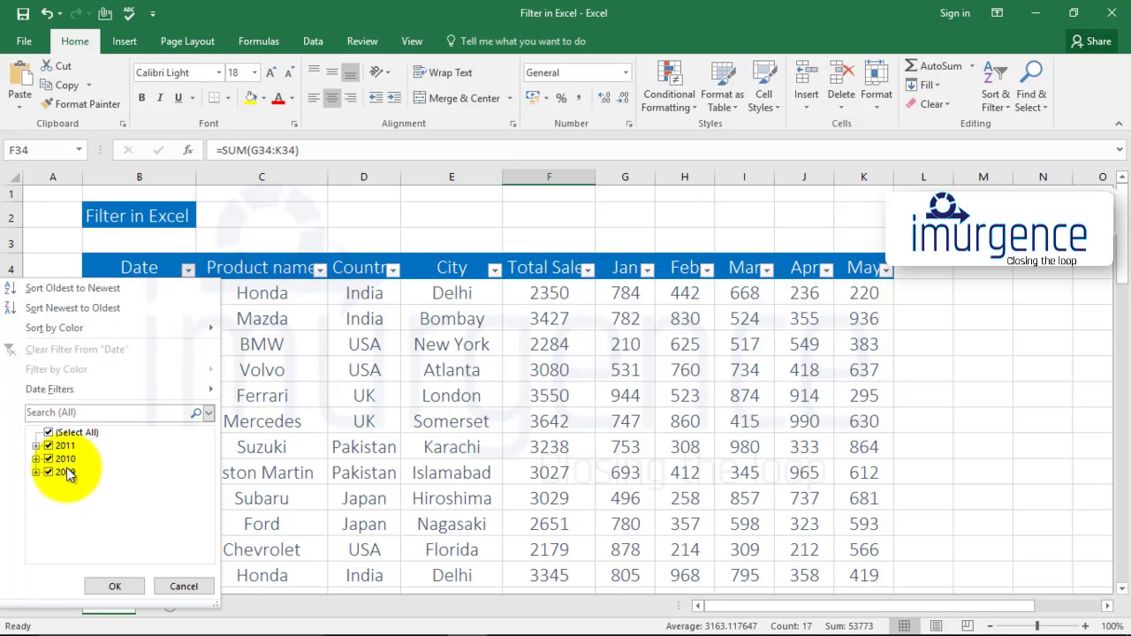
pyautogui.click(36, 447)
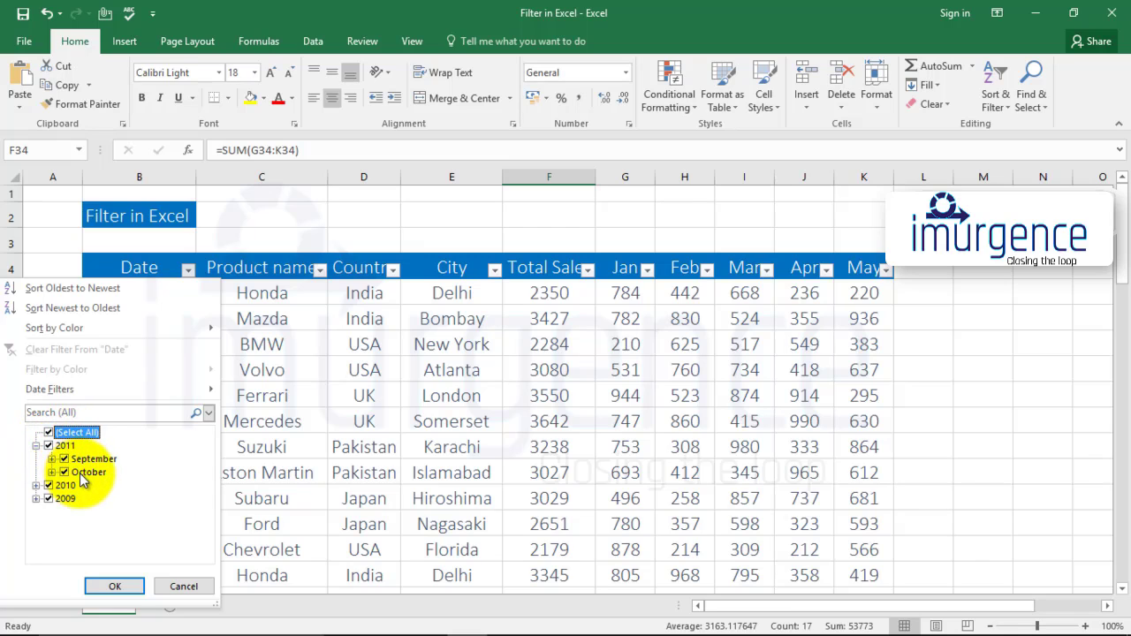
pyautogui.click(36, 485)
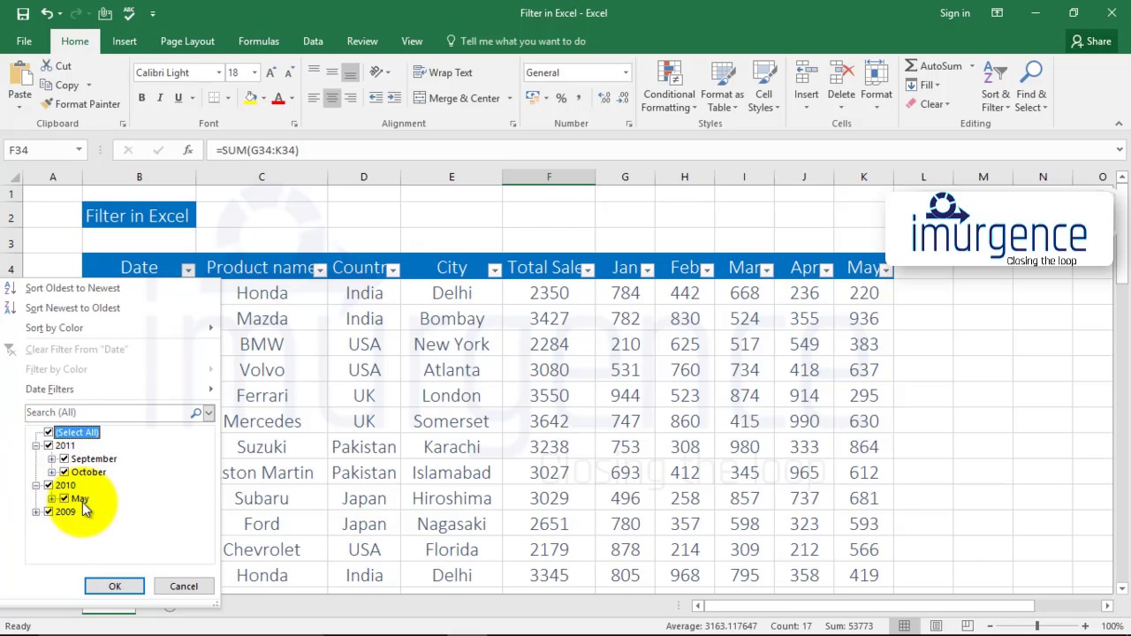
pyautogui.click(36, 511)
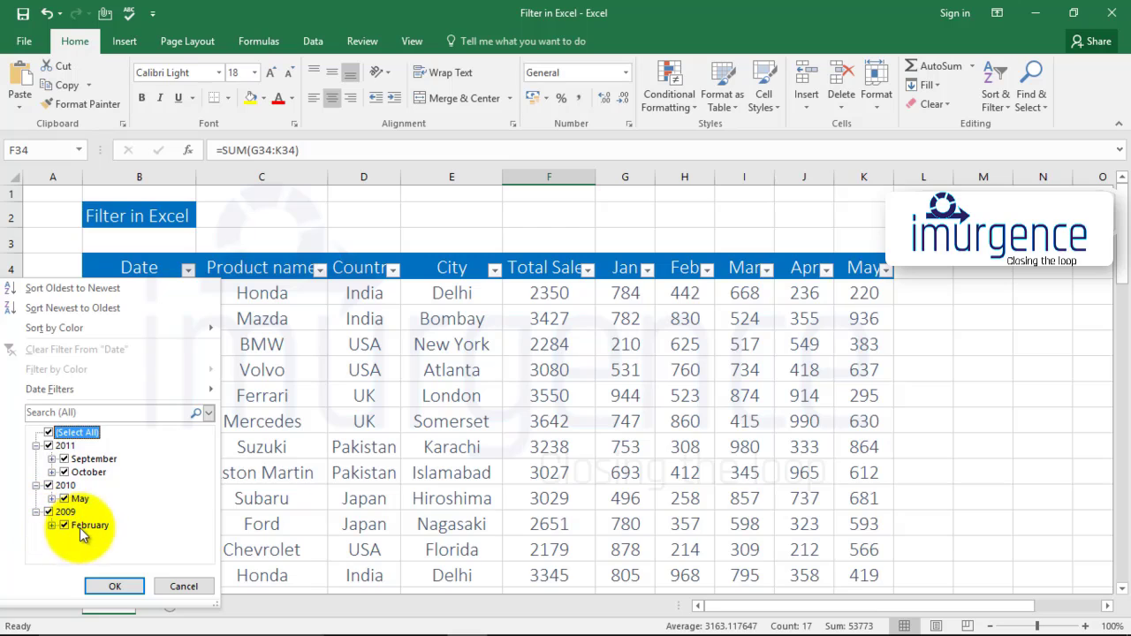
pyautogui.click(64, 459)
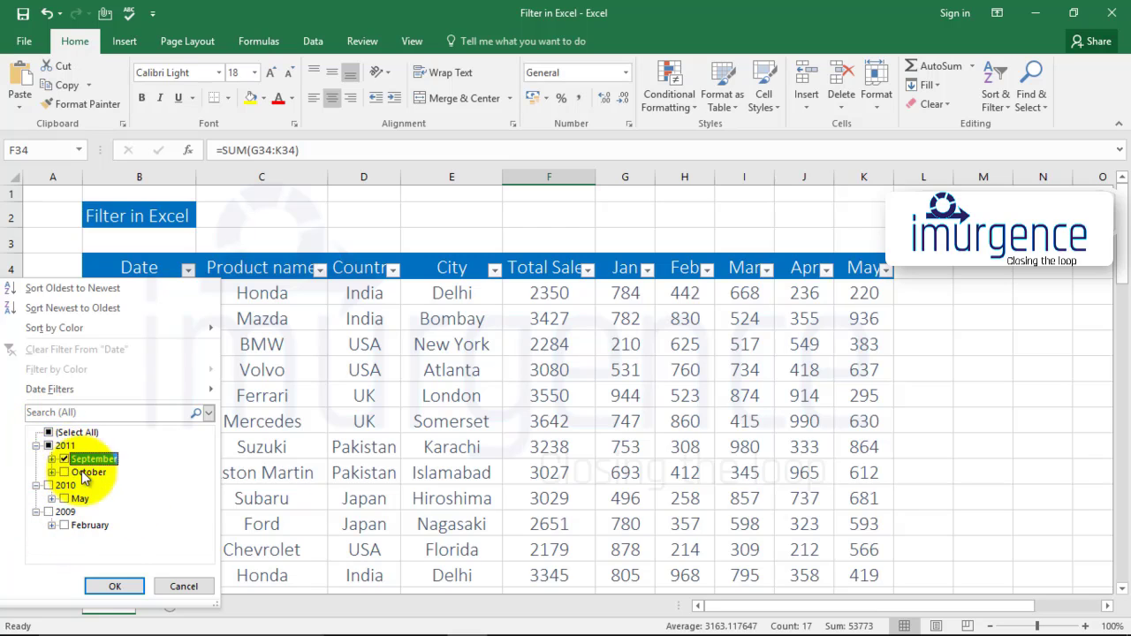
pyautogui.click(113, 588)
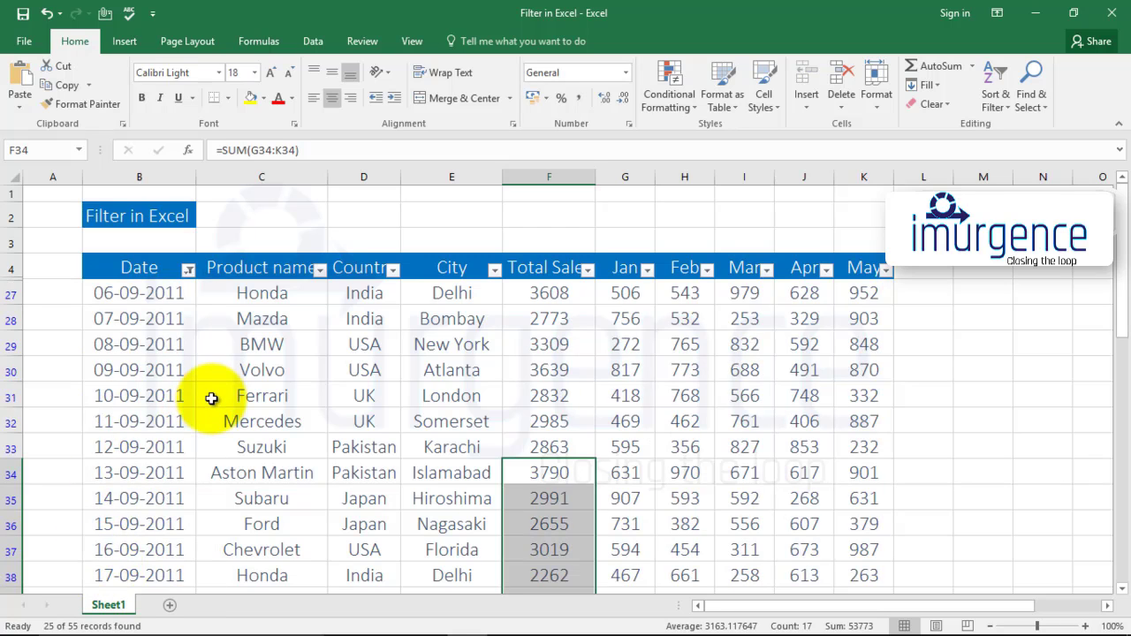
# - Examine the filtered rows through the end of the list, checking the month and year in the Date column
pyautogui.click(549, 417)
pyautogui.scroll(-1, 168, 442)
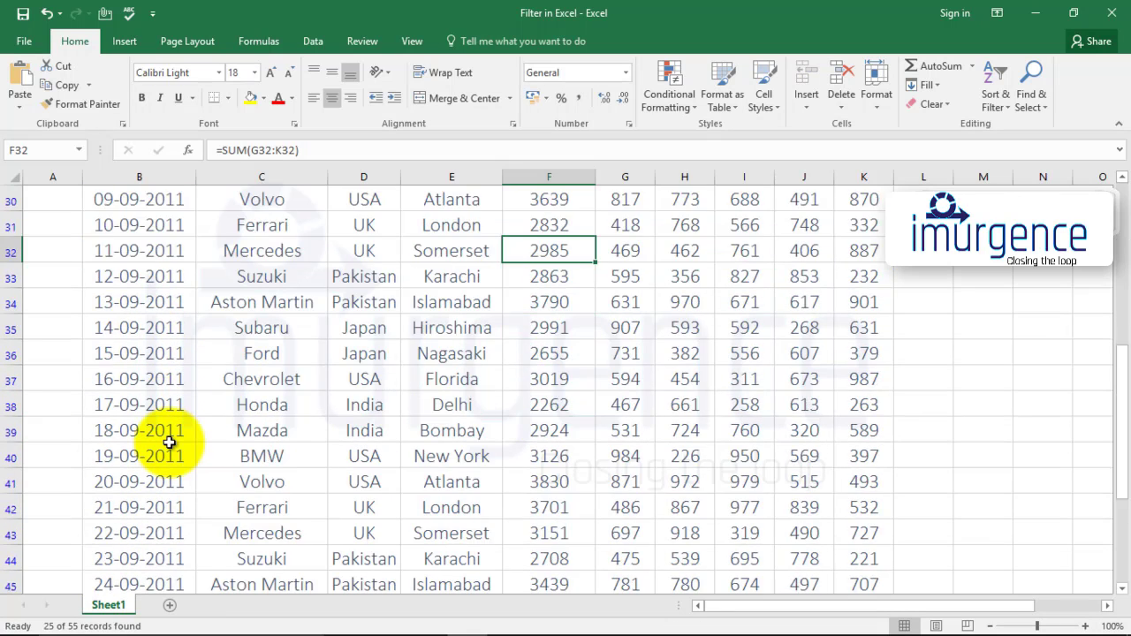
pyautogui.scroll(1, 168, 441)
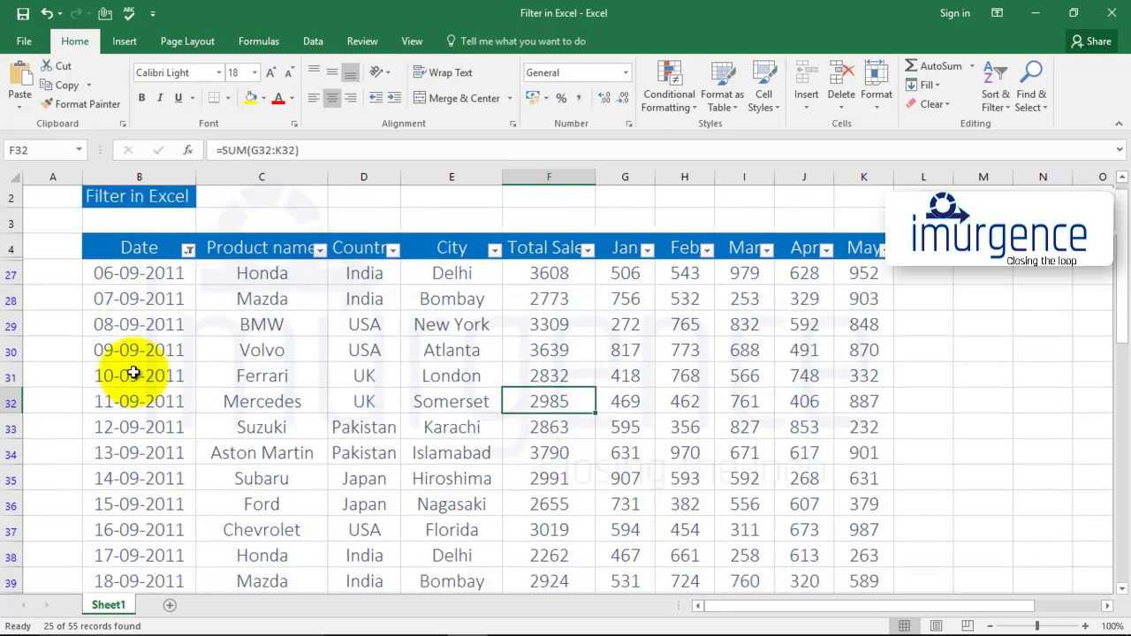
pyautogui.scroll(-5, 137, 380)
pyautogui.scroll(5, 141, 380)
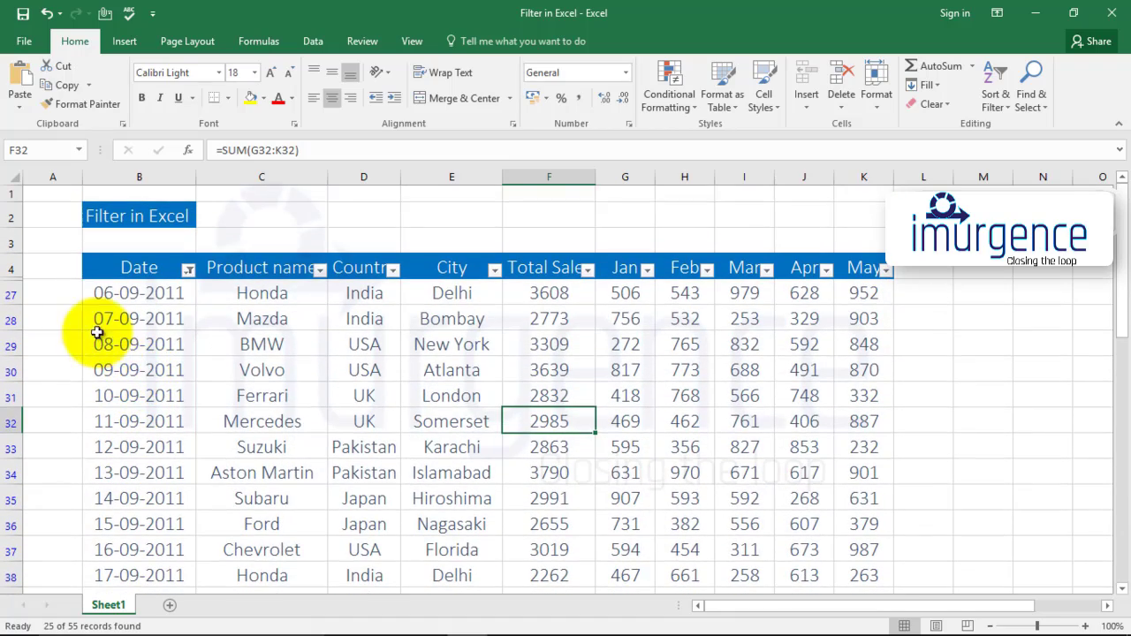
pyautogui.scroll(-1, 99, 371)
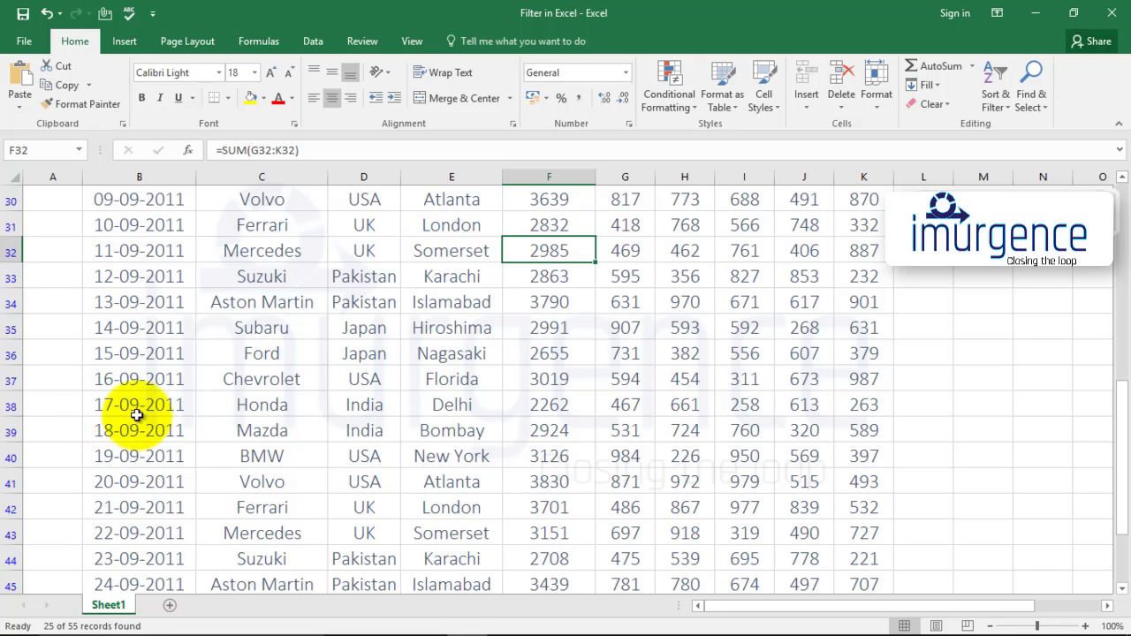
pyautogui.scroll(1, 150, 379)
pyautogui.click(137, 295)
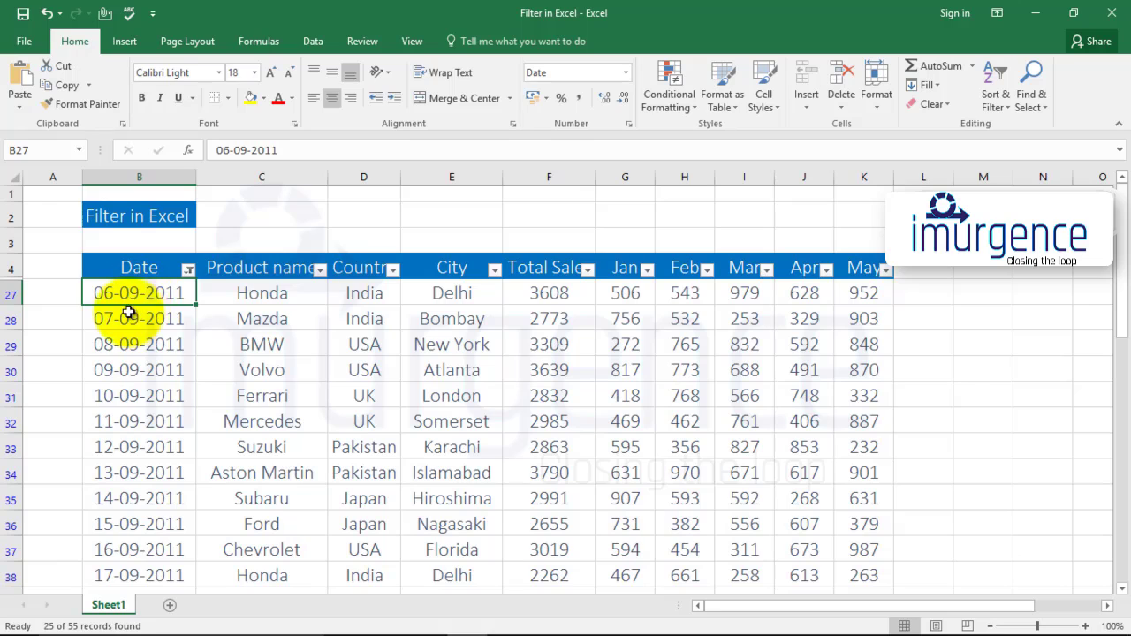
# - Change the Date filter to show only February 2009
pyautogui.click(188, 270)
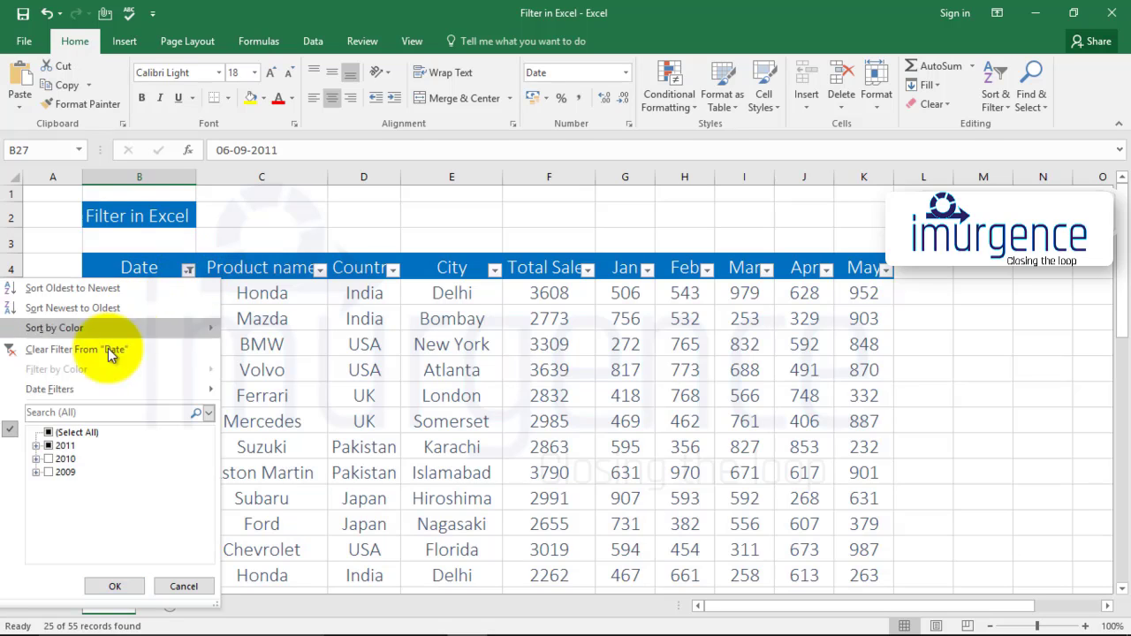
pyautogui.click(35, 445)
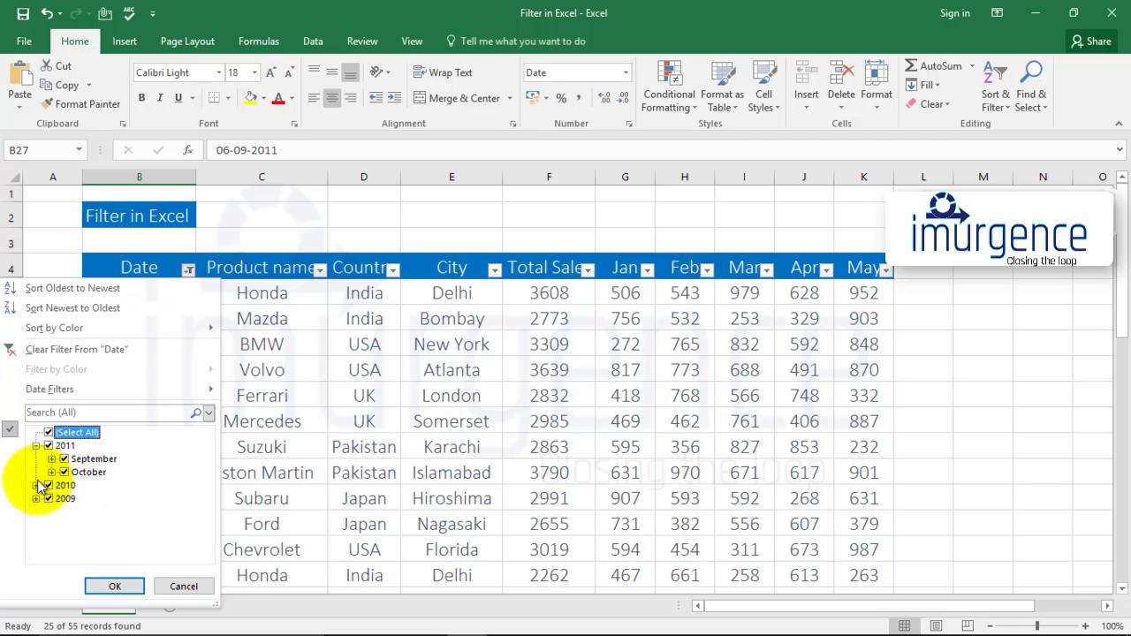
pyautogui.click(48, 432)
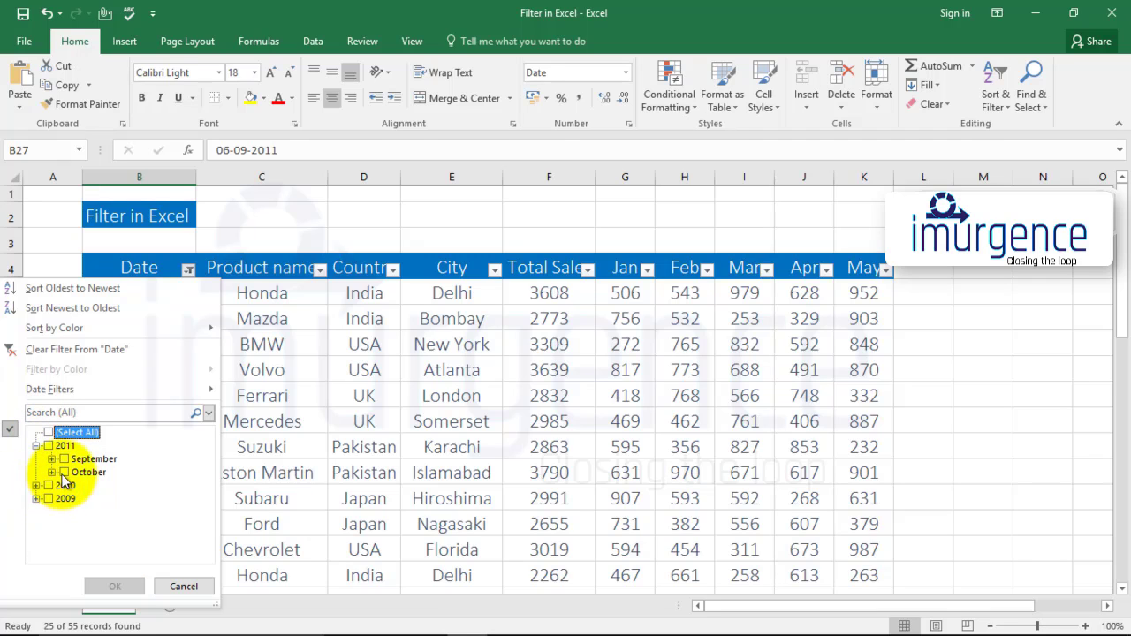
pyautogui.click(35, 500)
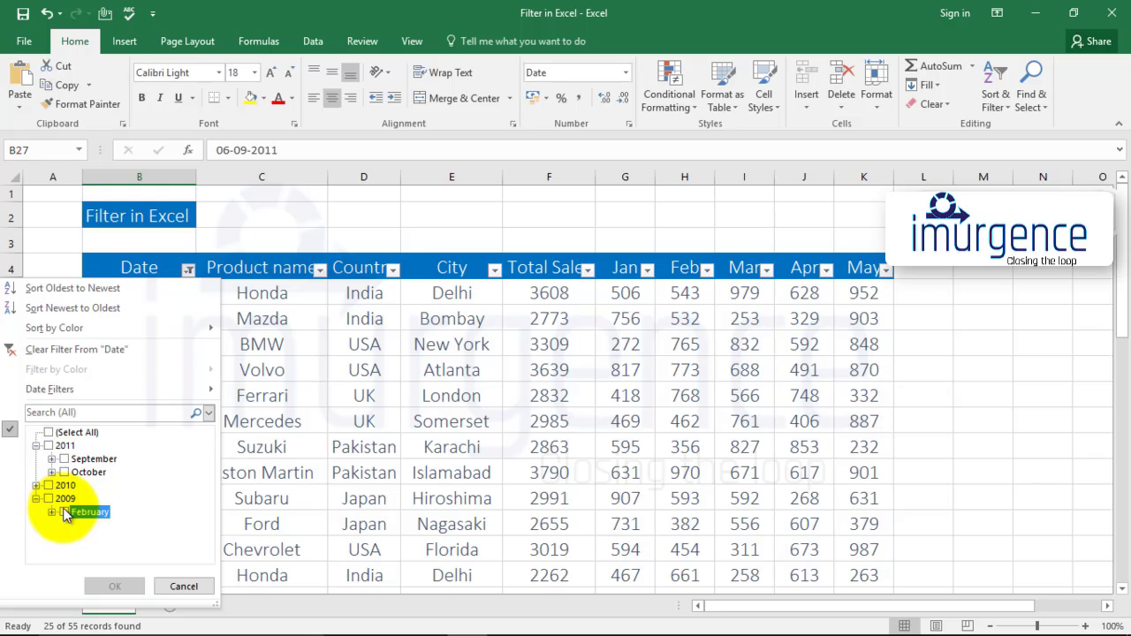
pyautogui.click(64, 512)
pyautogui.click(115, 586)
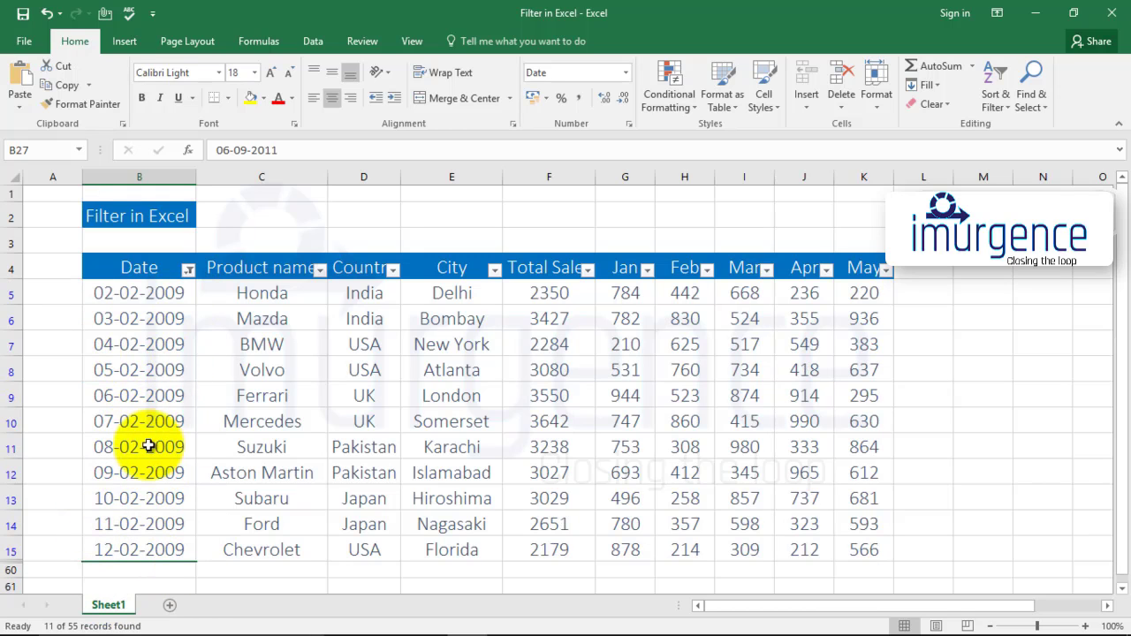
# - Change the Date filter to show only the year 2010 instead of 2009
pyautogui.click(188, 268)
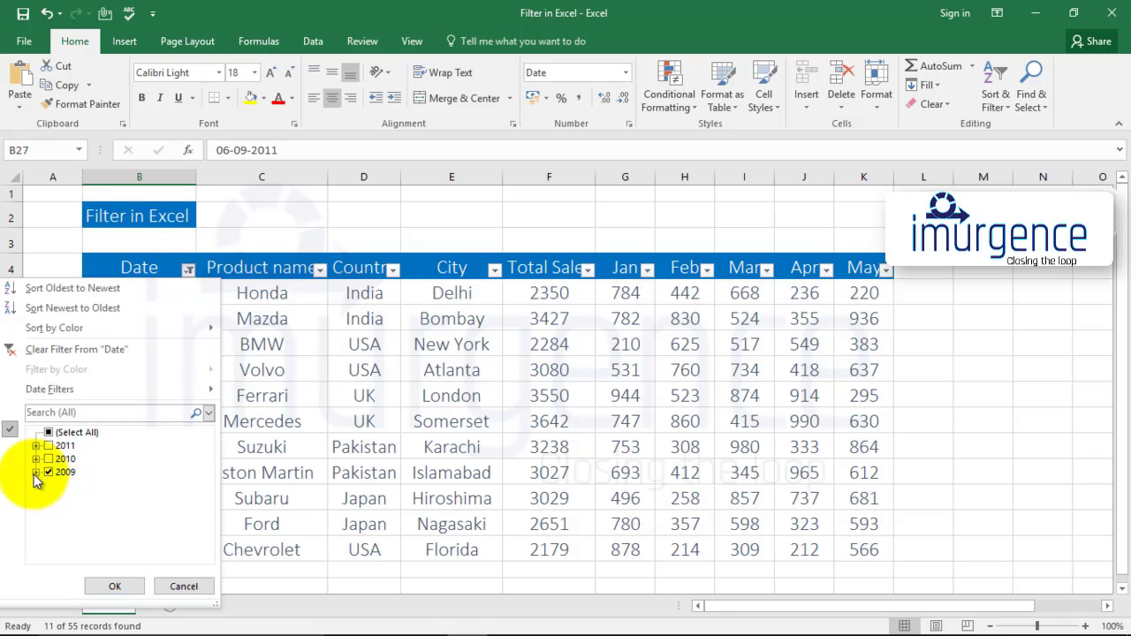
pyautogui.click(48, 472)
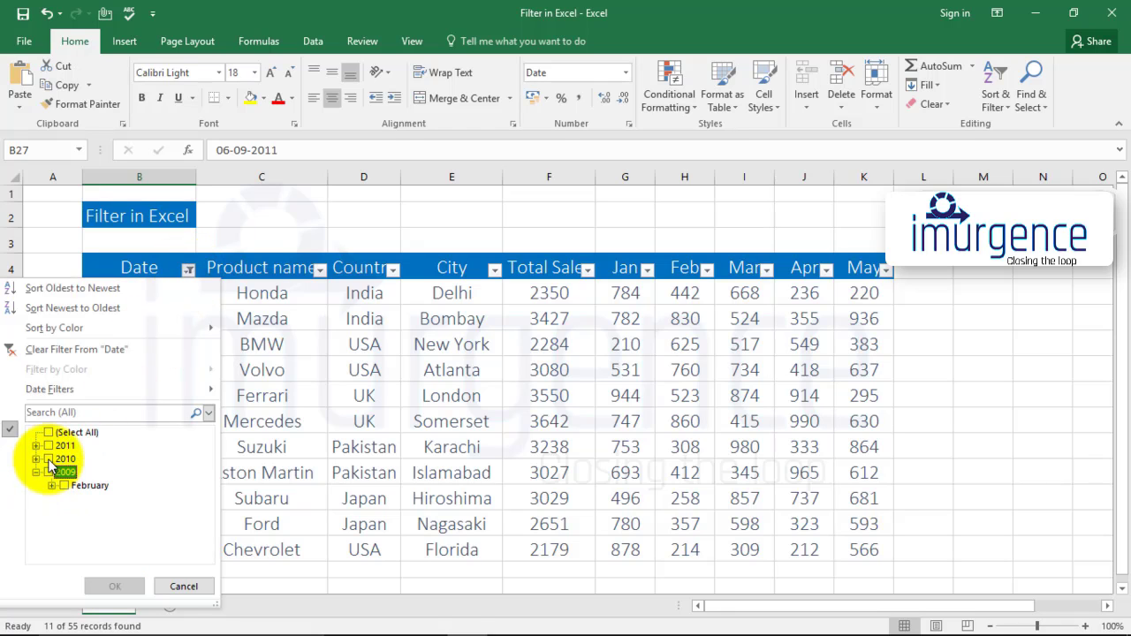
pyautogui.click(113, 586)
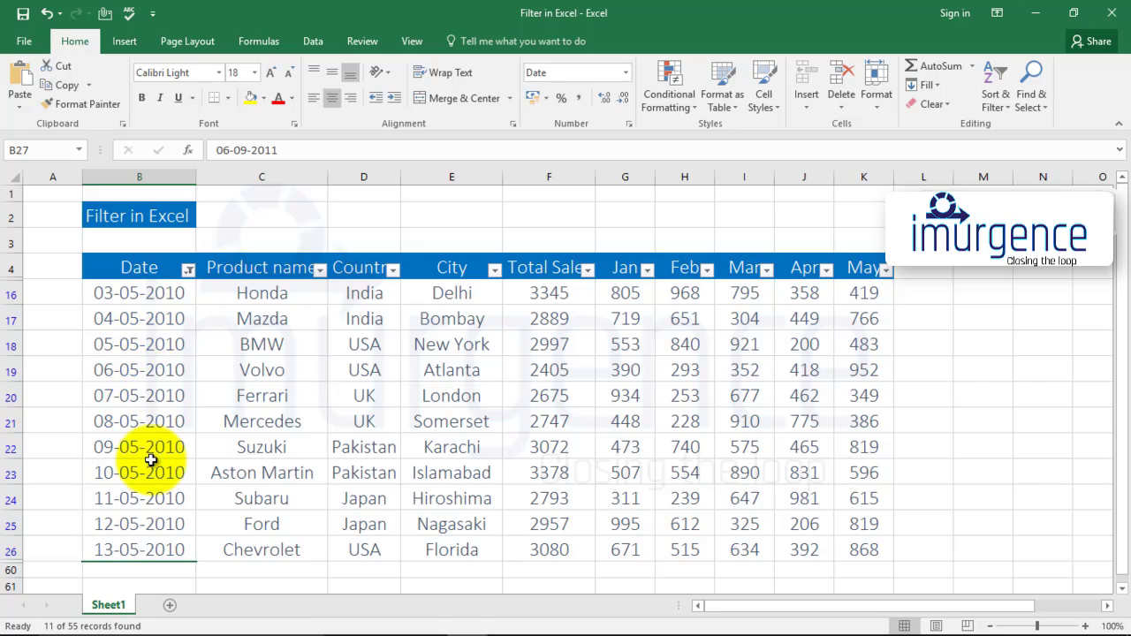
# - Review the Date column's preset date filters, including All Dates in the Period, and reselect all dates to restore the full table
pyautogui.click(188, 269)
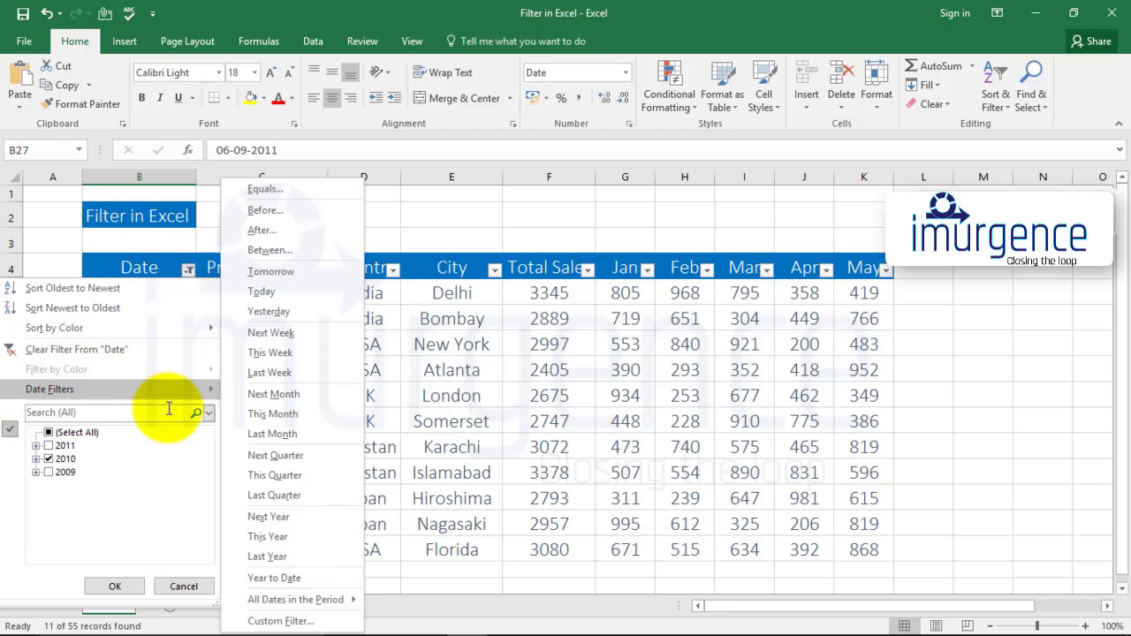
pyautogui.moveTo(180, 395)
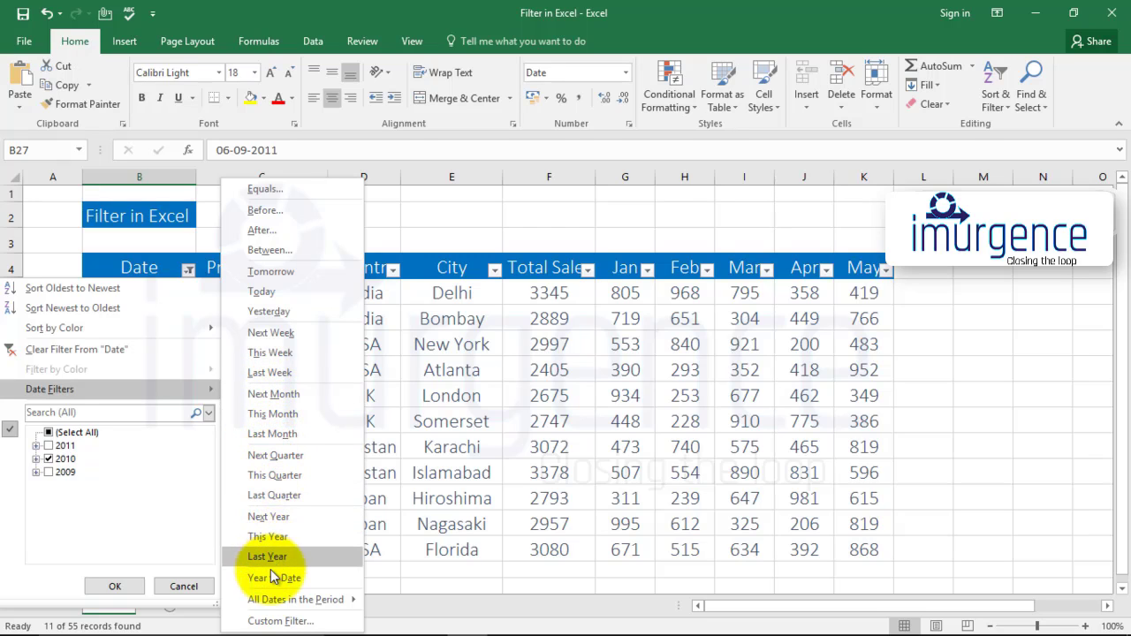
pyautogui.moveTo(267, 603)
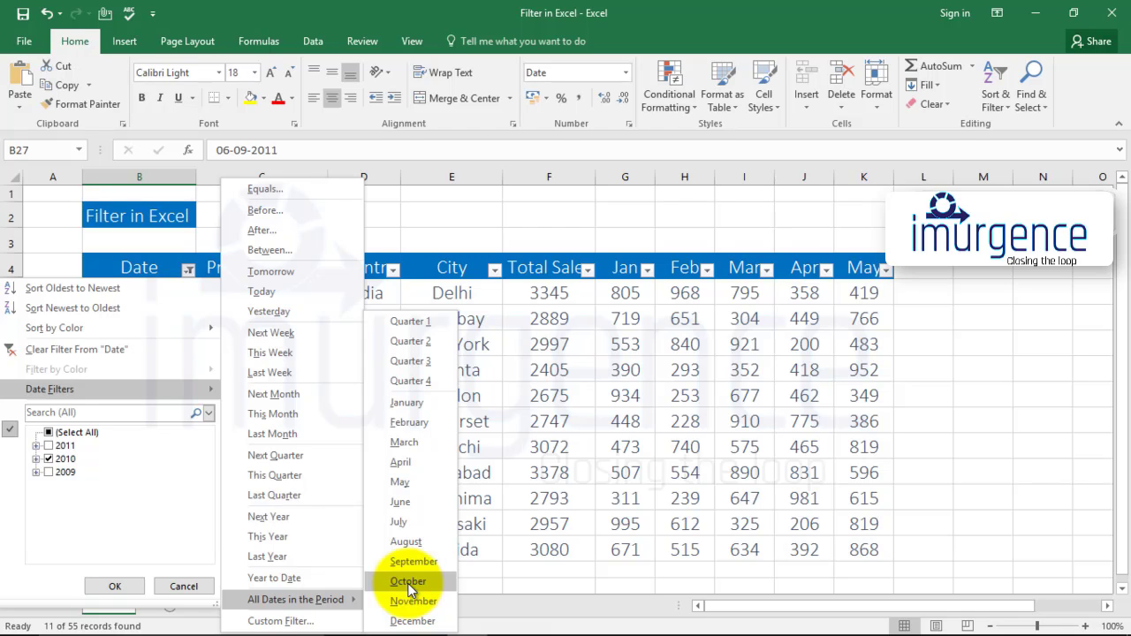
pyautogui.click(457, 293)
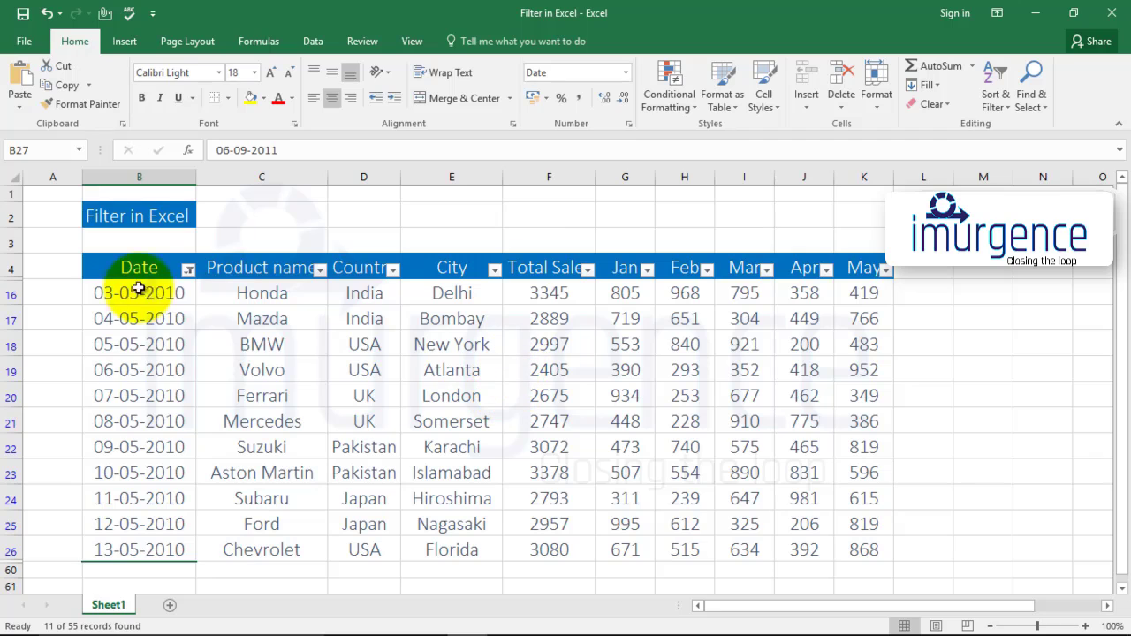
pyautogui.click(187, 270)
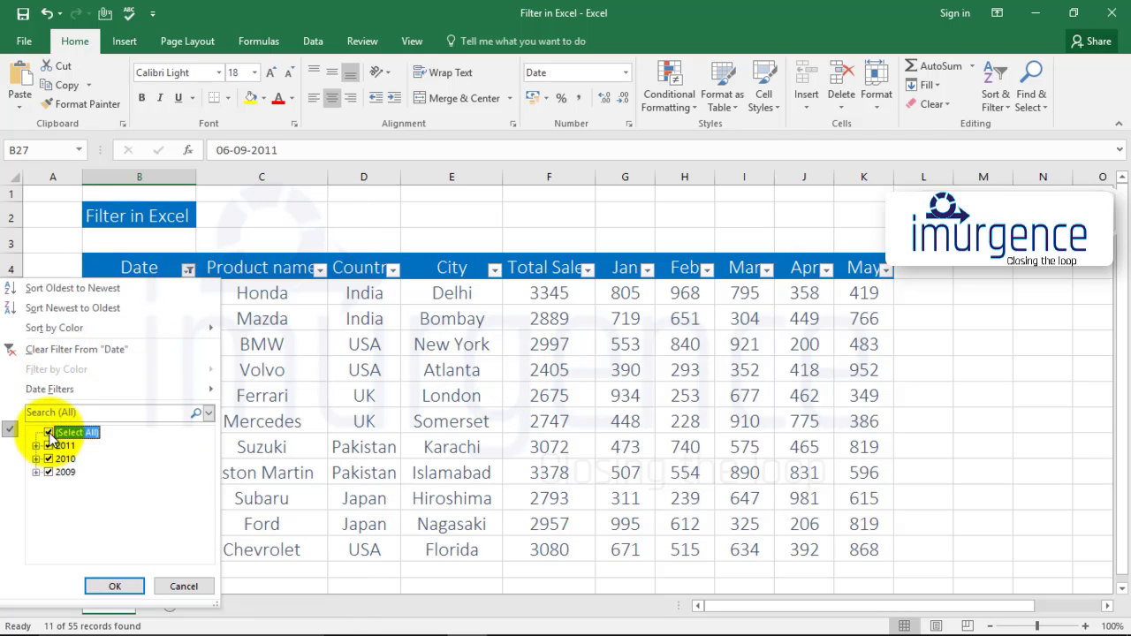
pyautogui.click(114, 585)
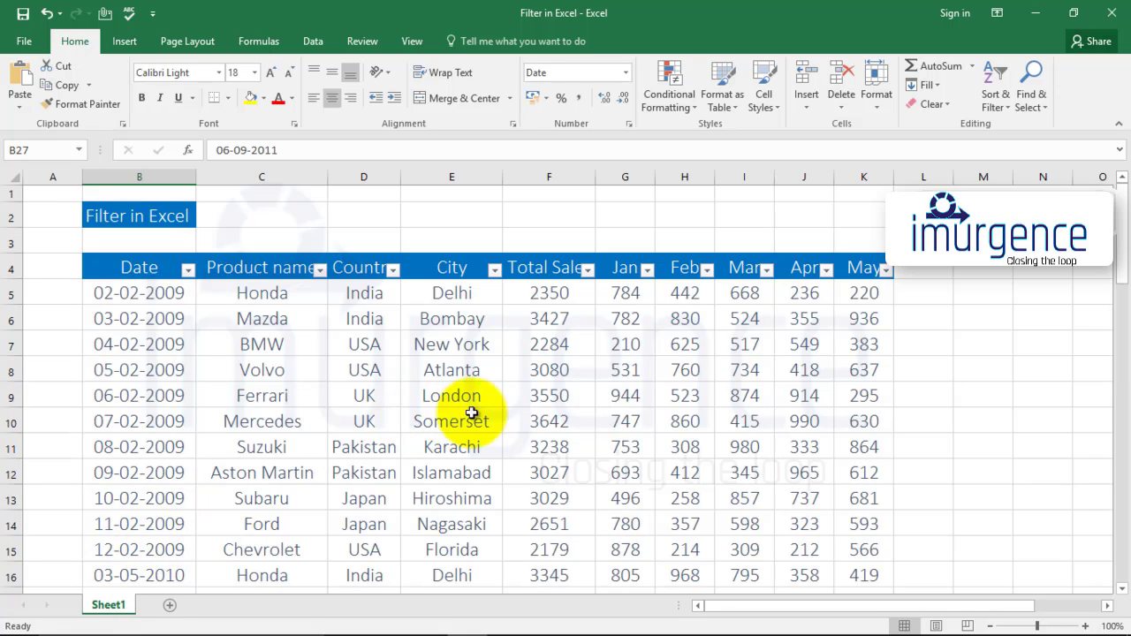
# - Apply a number filter to the Total Sales column that shows only values less than 2000
pyautogui.click(587, 269)
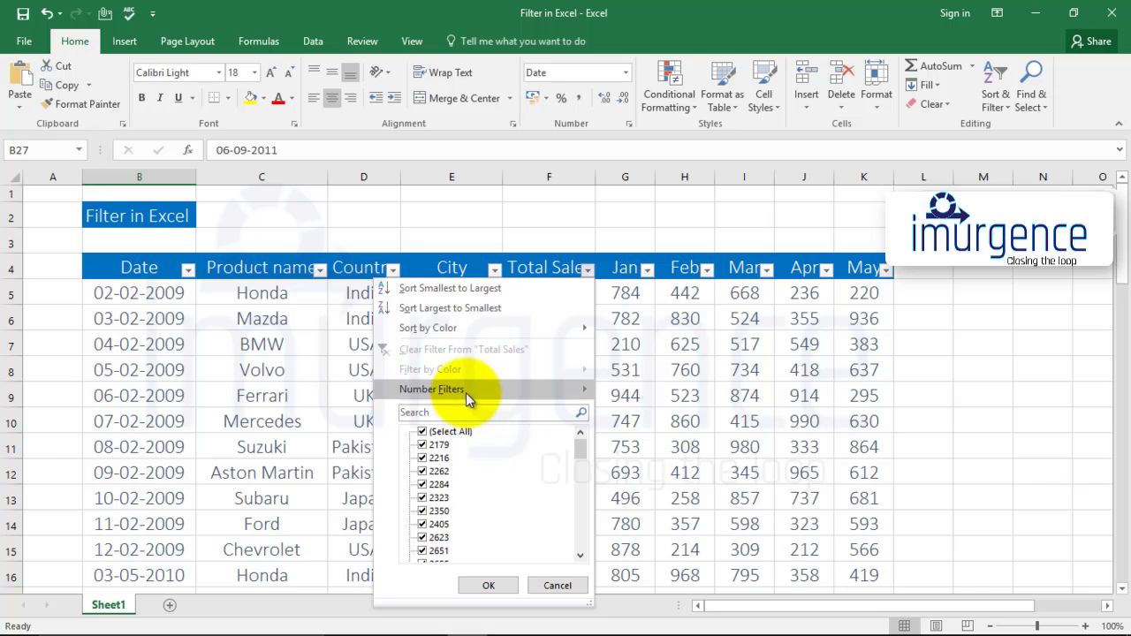
pyautogui.moveTo(468, 390)
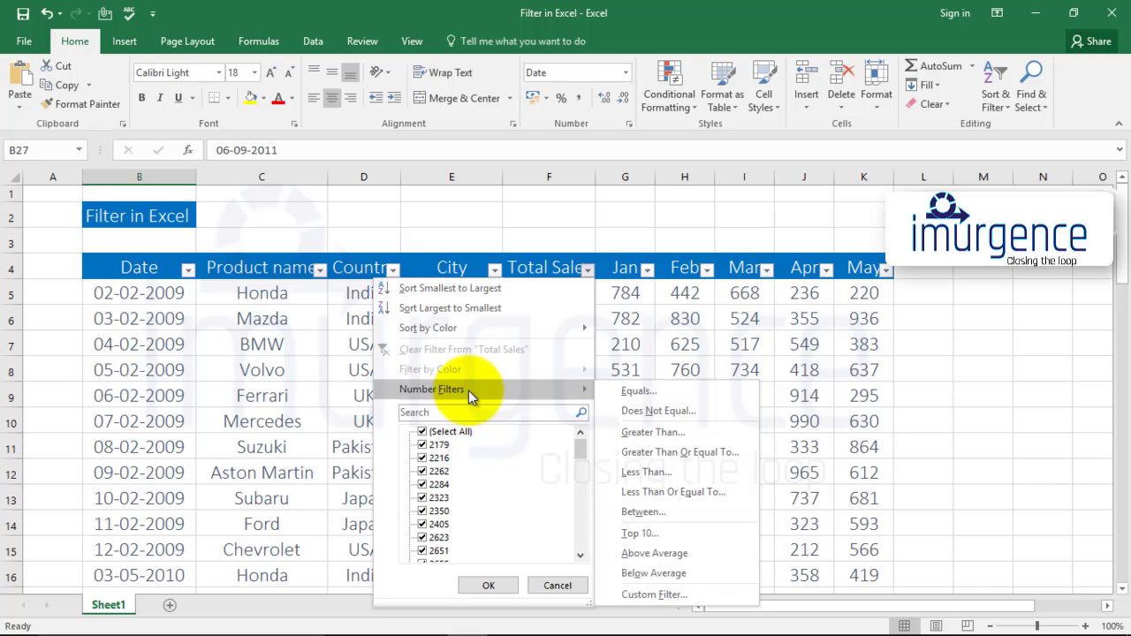
pyautogui.click(631, 473)
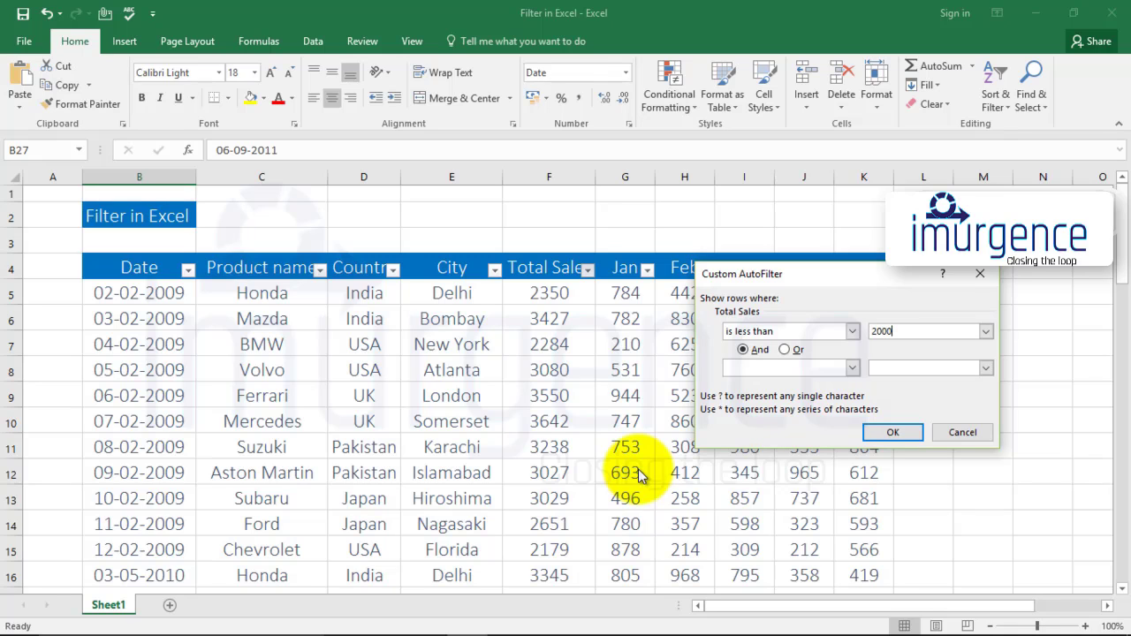
pyautogui.write('2000')
pyautogui.click(890, 432)
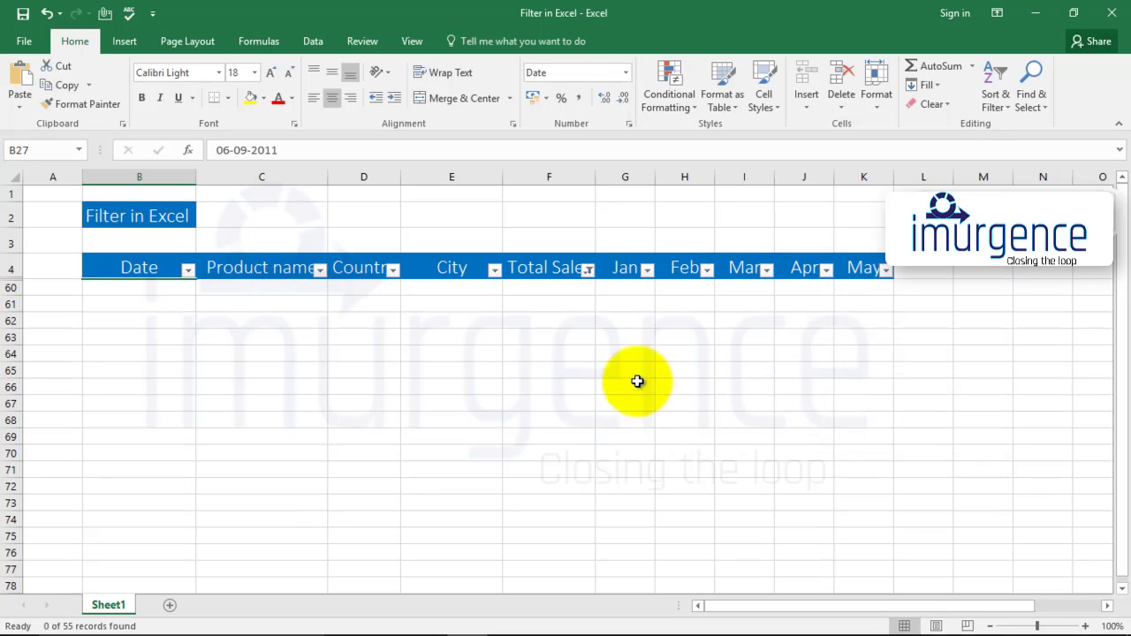
# - Change the Total Sales number filter to show only values less than 3000
pyautogui.click(588, 270)
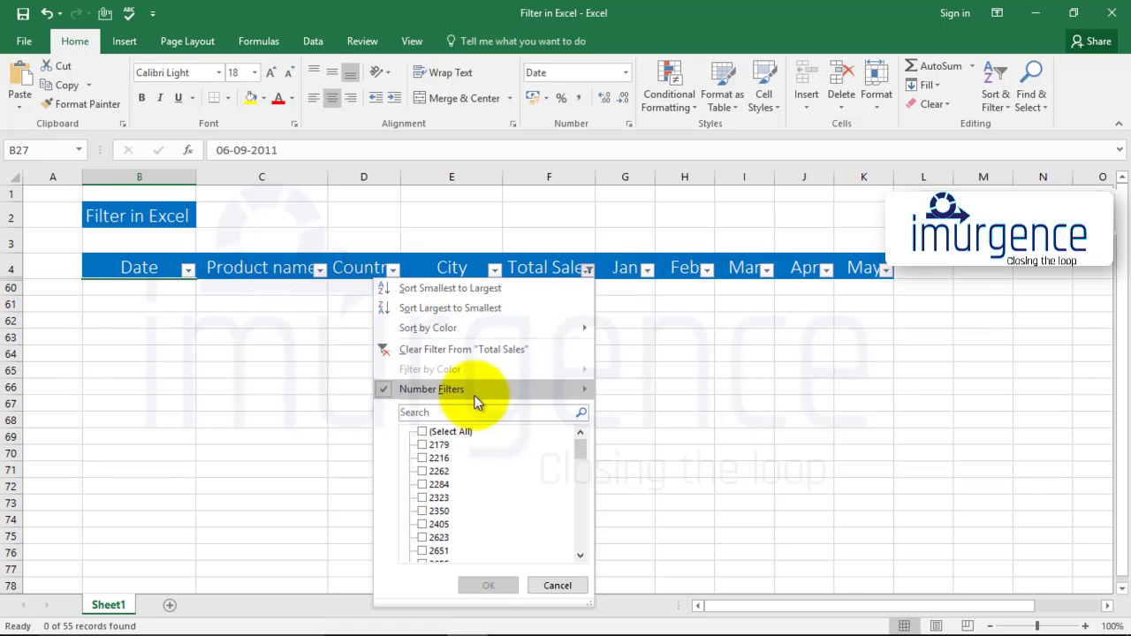
pyautogui.moveTo(475, 388)
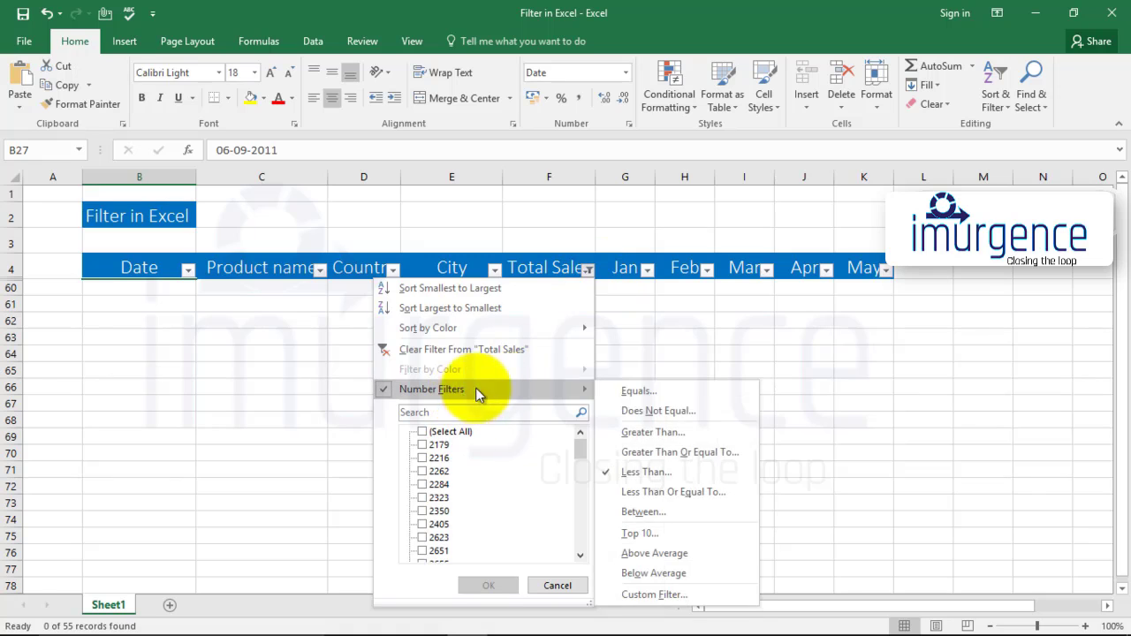
pyautogui.click(644, 473)
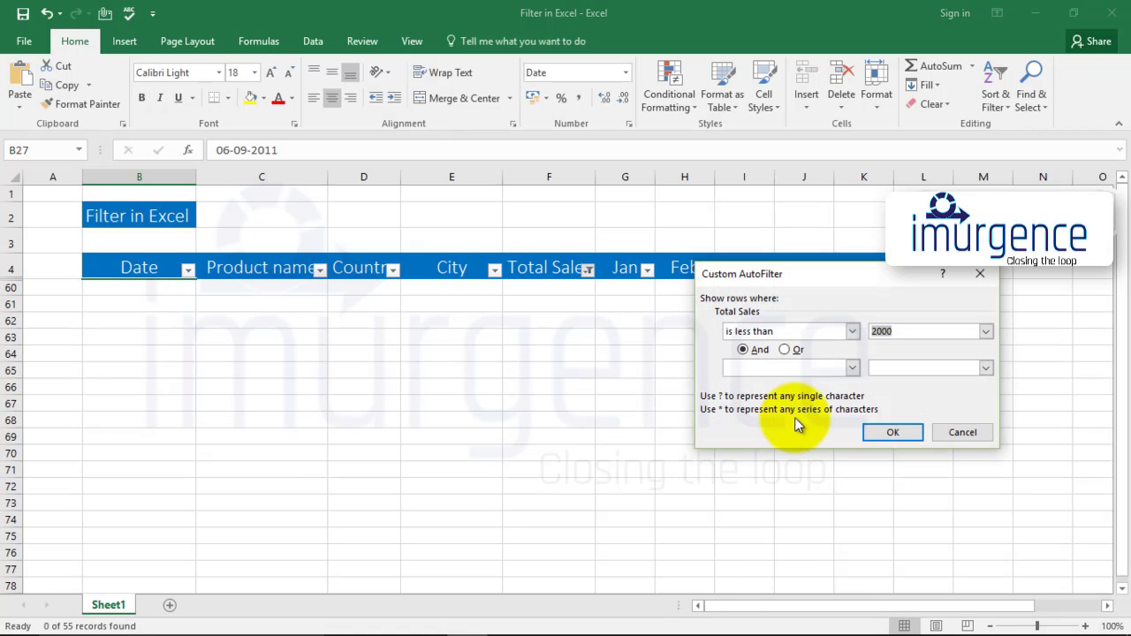
pyautogui.write('3000')
pyautogui.click(891, 432)
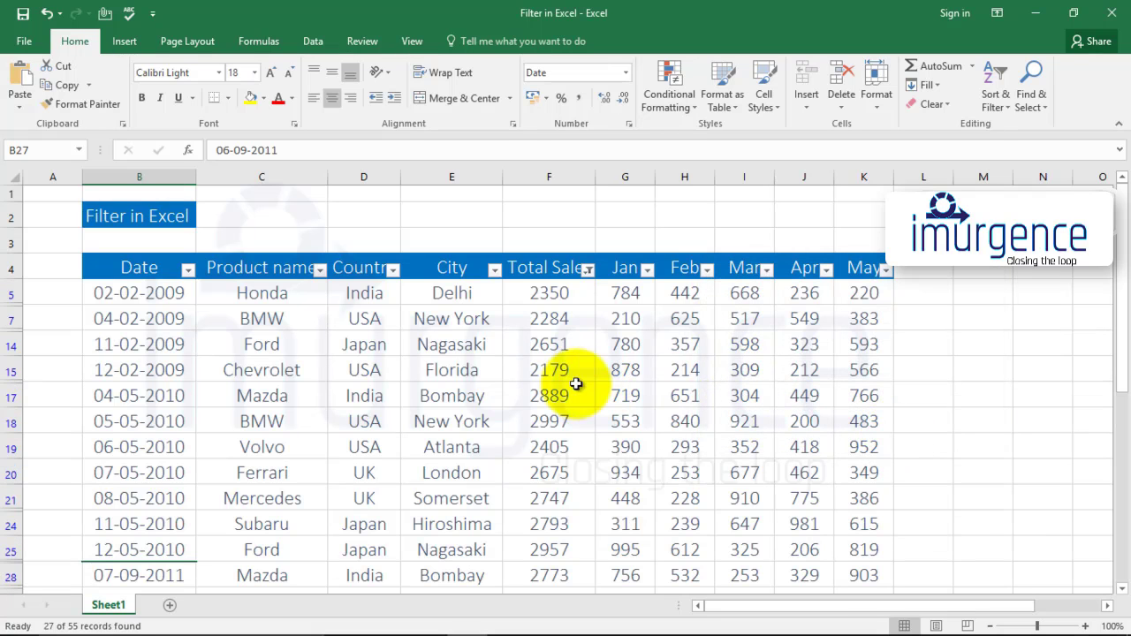
# - Fill all the filtered Total Sales cells, from F5 down to F59, with standard red
pyautogui.moveTo(553, 295); pyautogui.dragTo(565, 559)
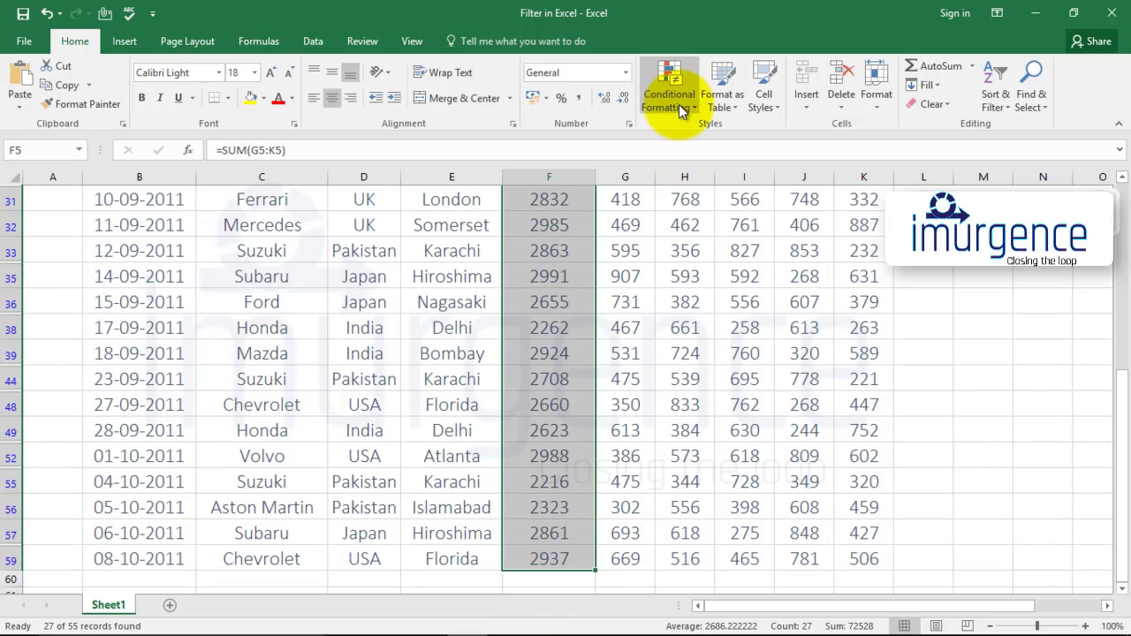
pyautogui.click(264, 98)
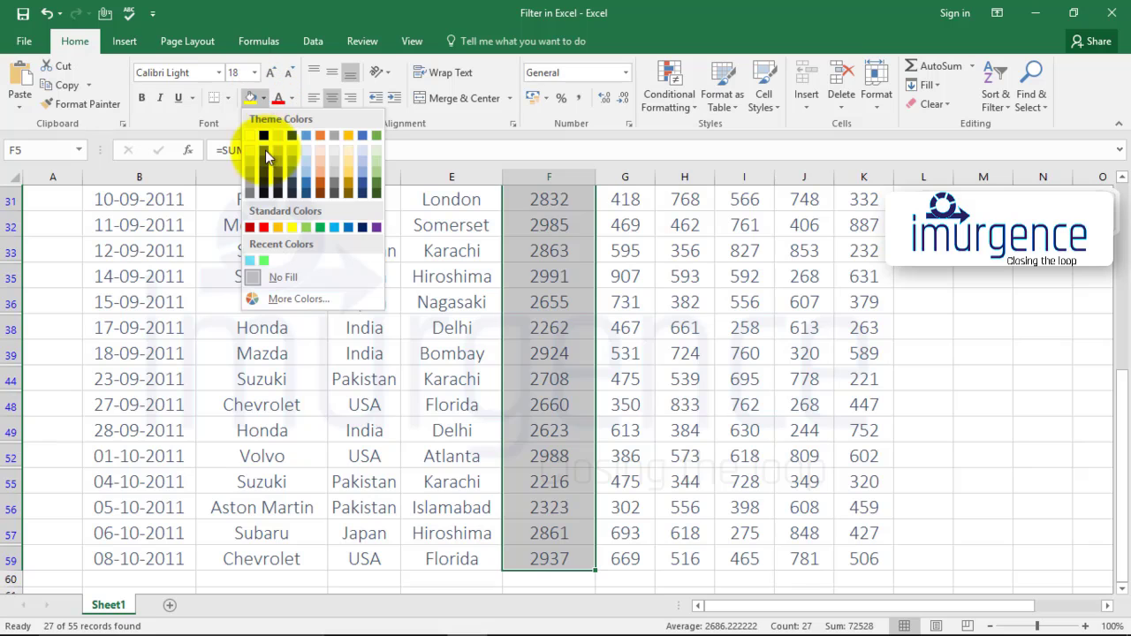
pyautogui.click(264, 227)
pyautogui.scroll(5, 678, 446)
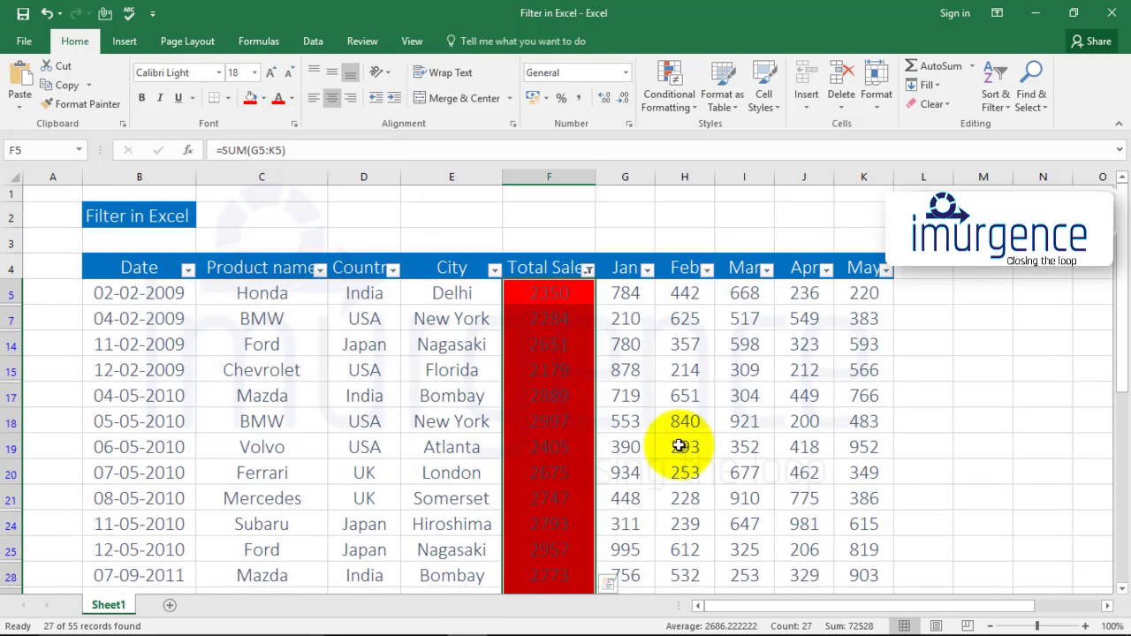
pyautogui.click(625, 191)
# - Reselect all values in the Total Sales filter to bring back the full table
pyautogui.click(587, 269)
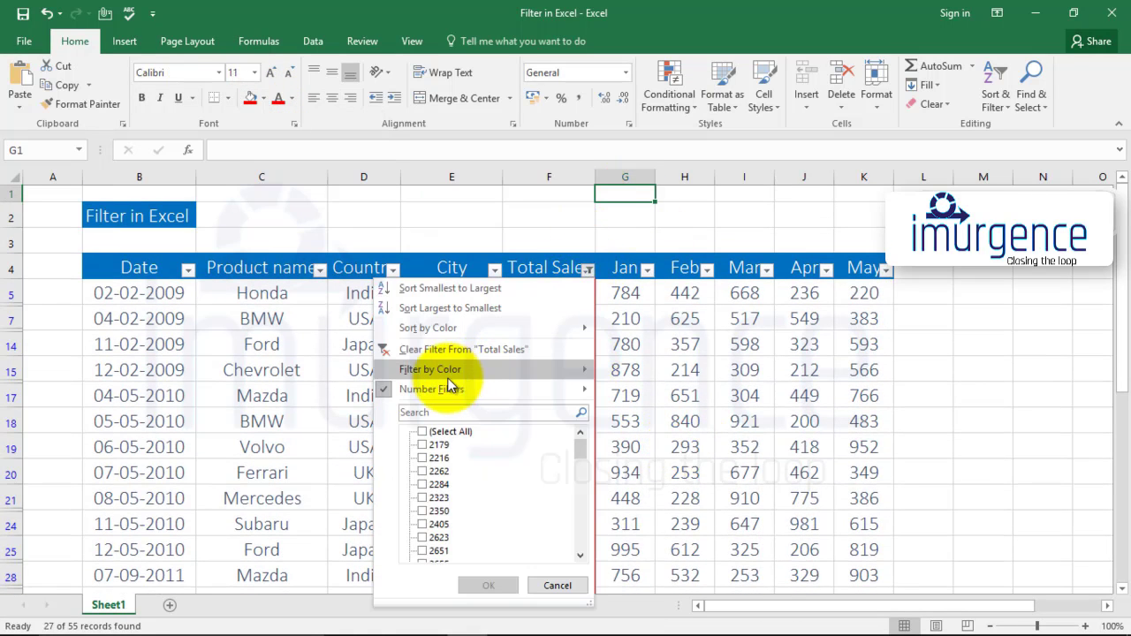
pyautogui.click(423, 431)
pyautogui.click(488, 586)
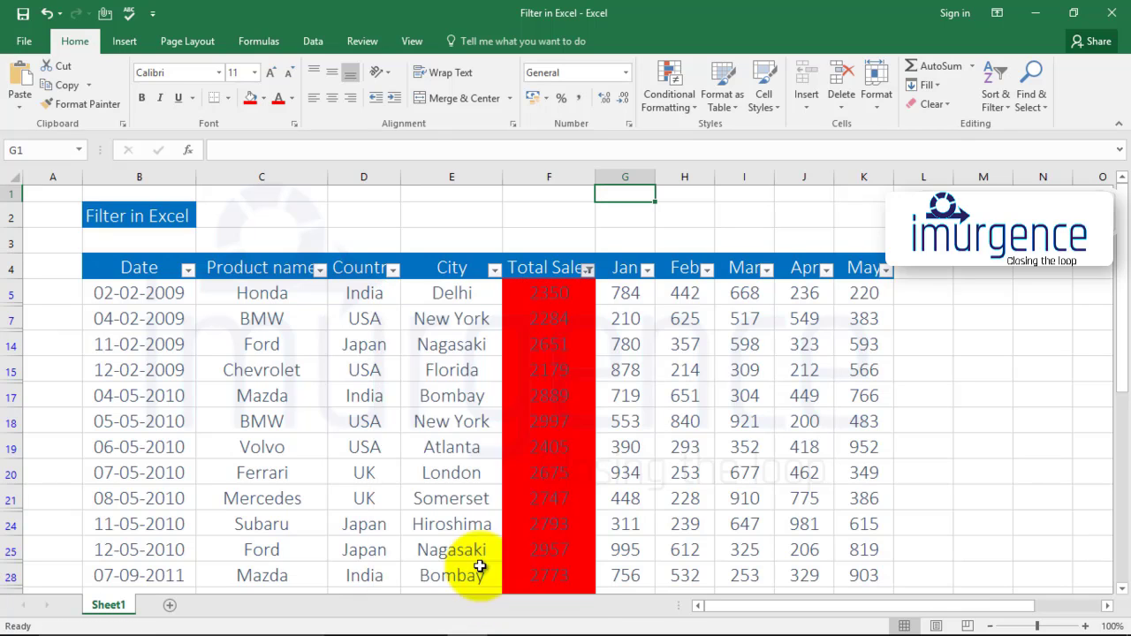
pyautogui.scroll(-3, 657, 432)
pyautogui.scroll(3, 656, 432)
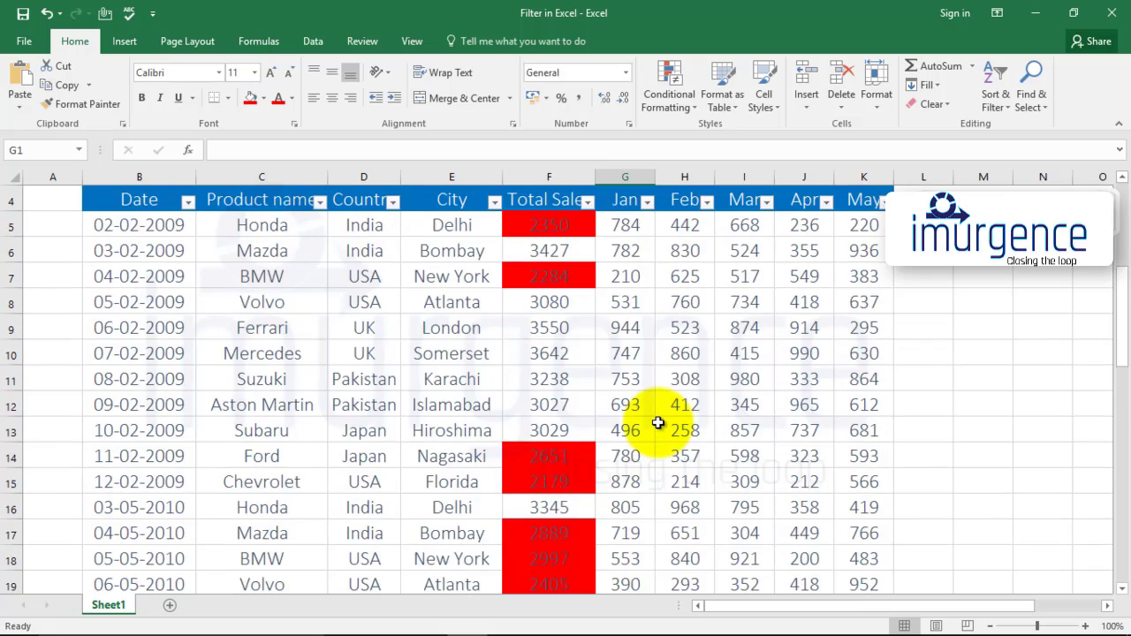
# - Sort the table by the Total Sales cell color, placing the red cells first, and look through the sorted rows
pyautogui.click(588, 270)
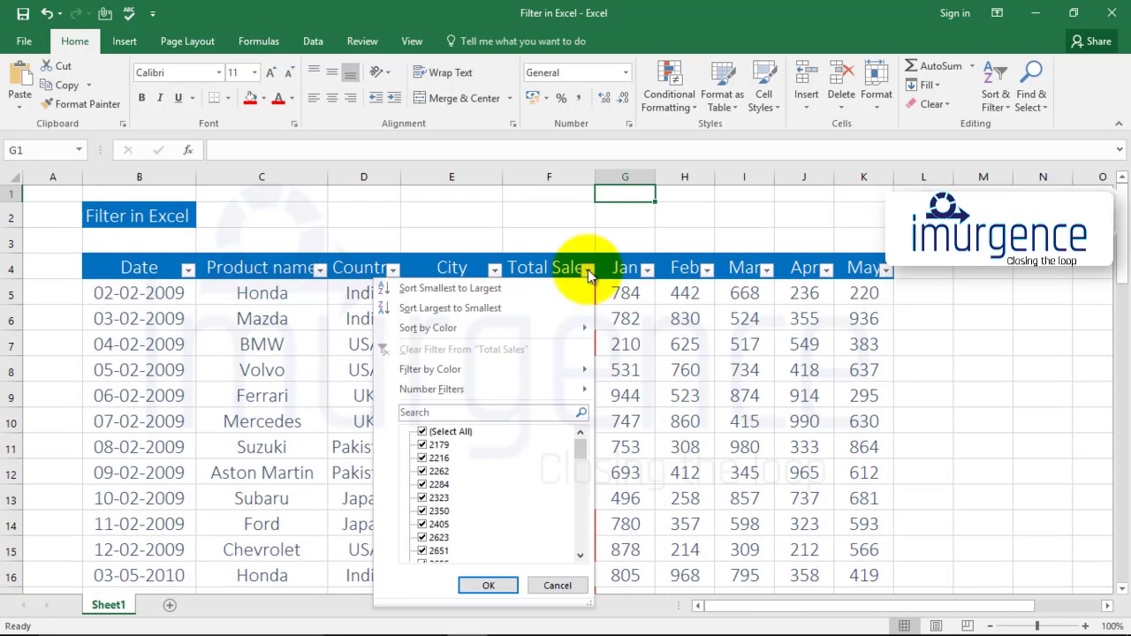
pyautogui.moveTo(444, 337)
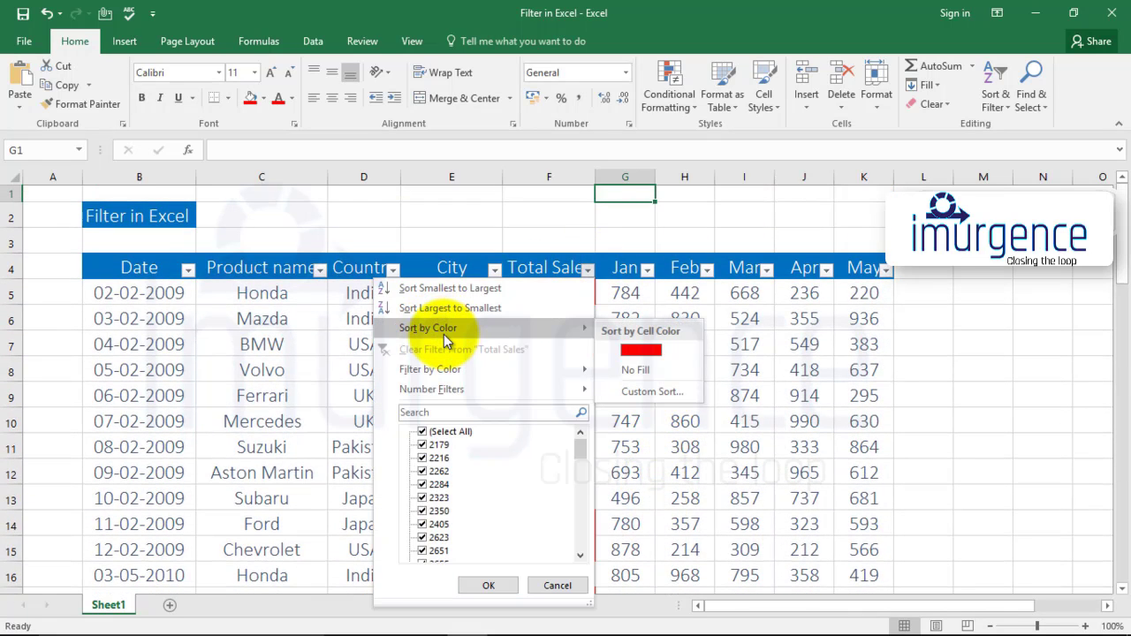
pyautogui.click(640, 351)
pyautogui.scroll(-8, 552, 360)
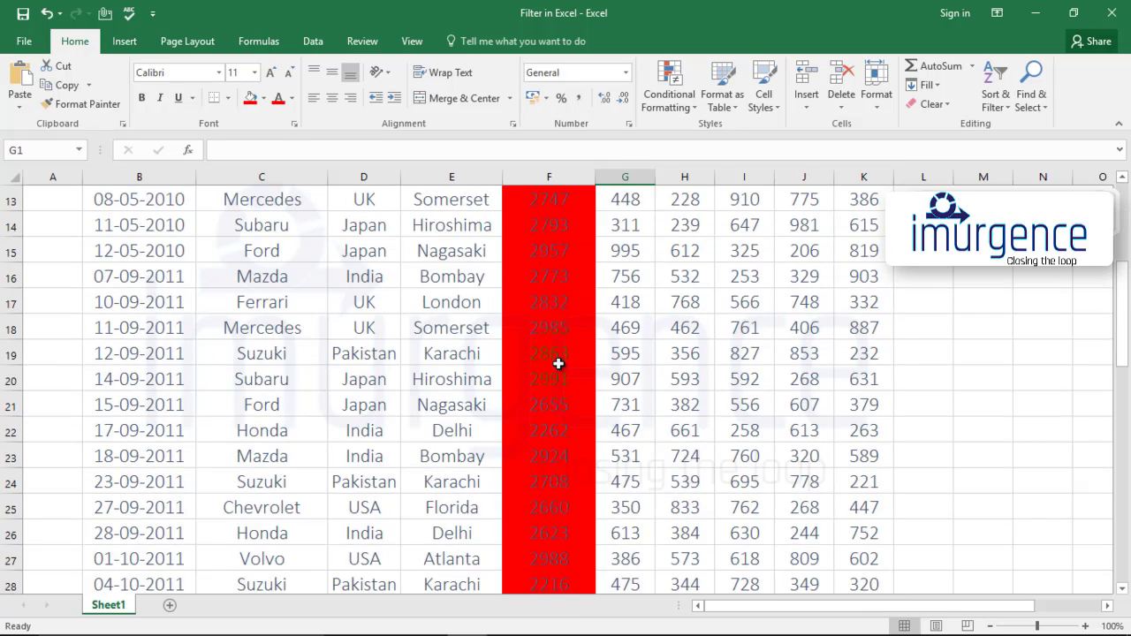
pyautogui.scroll(8, 556, 361)
pyautogui.scroll(-2, 556, 383)
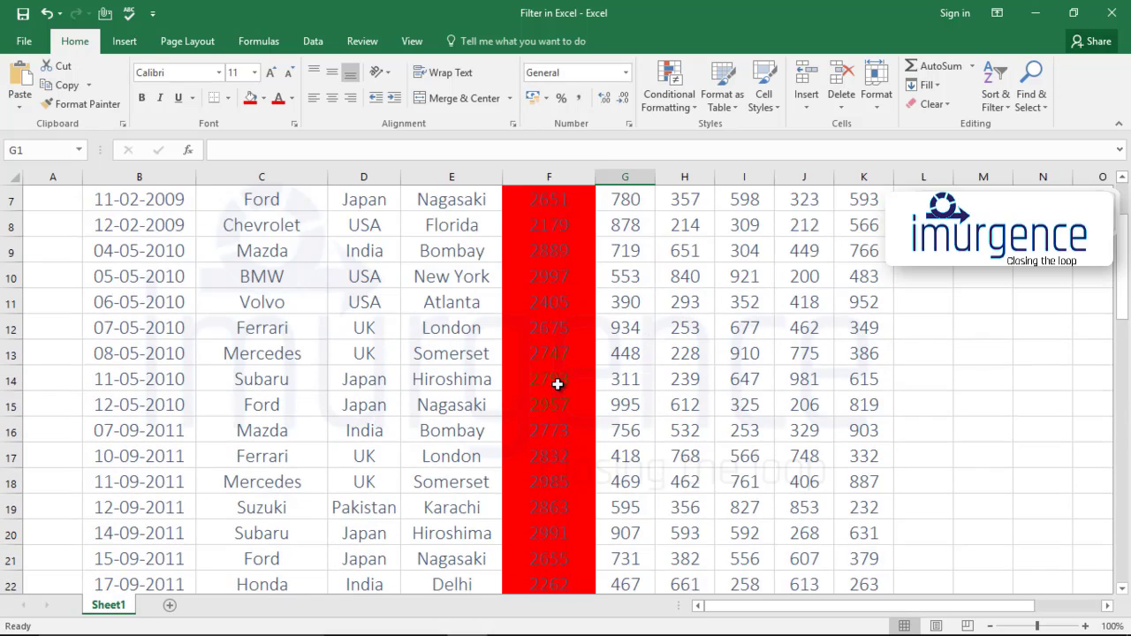
pyautogui.scroll(2, 557, 384)
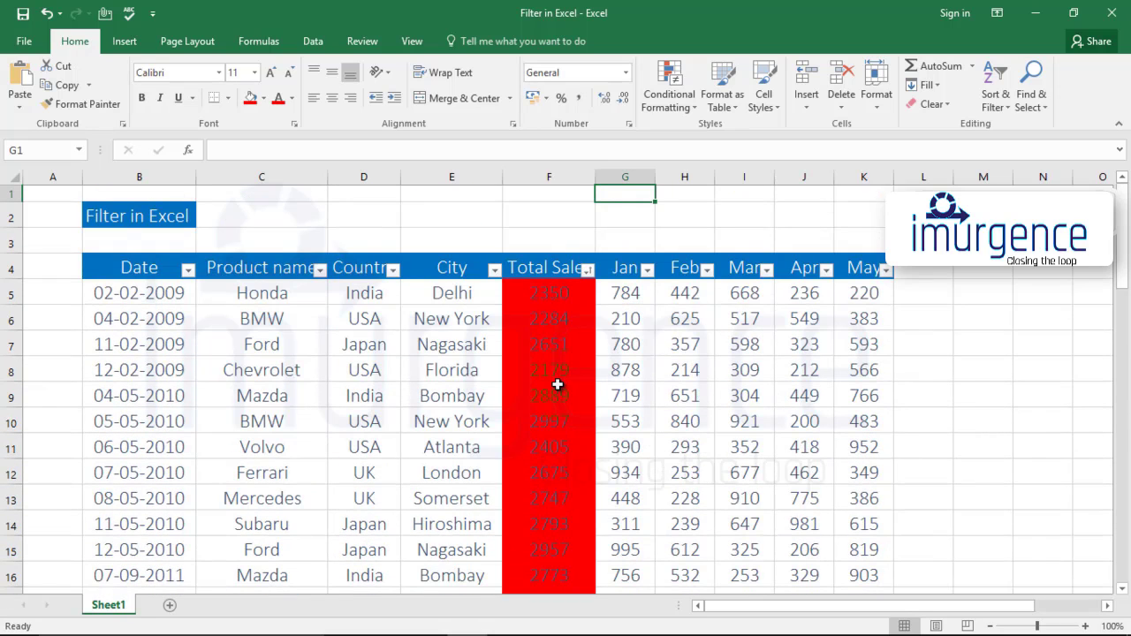